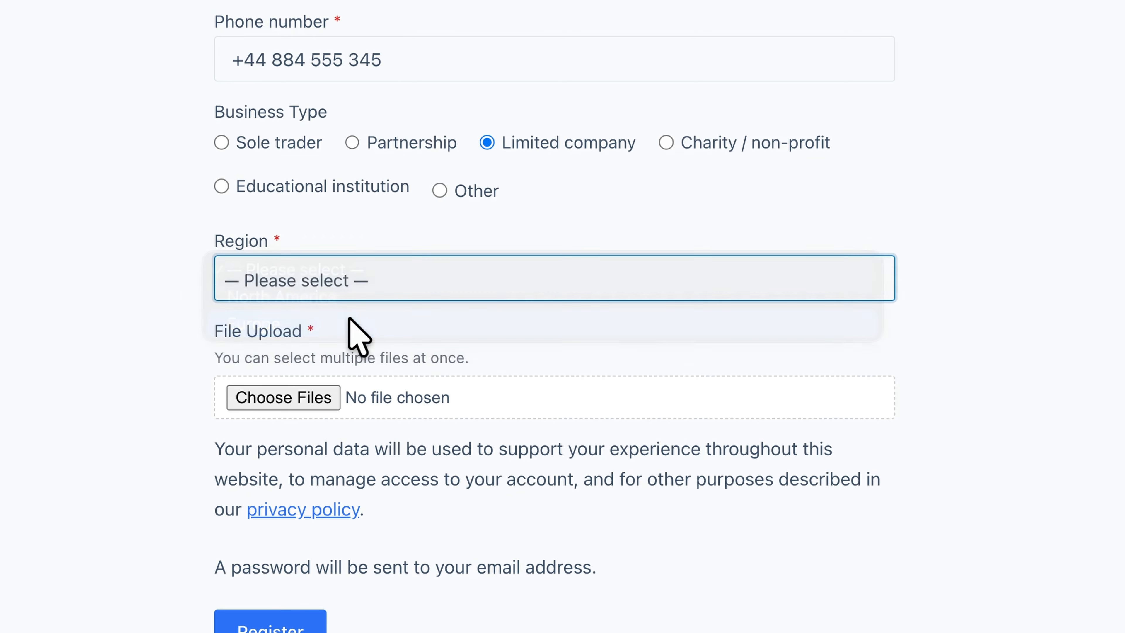
Enter the company's VAT number in the wholesale registration form
key(Tab)
text(GB 33)
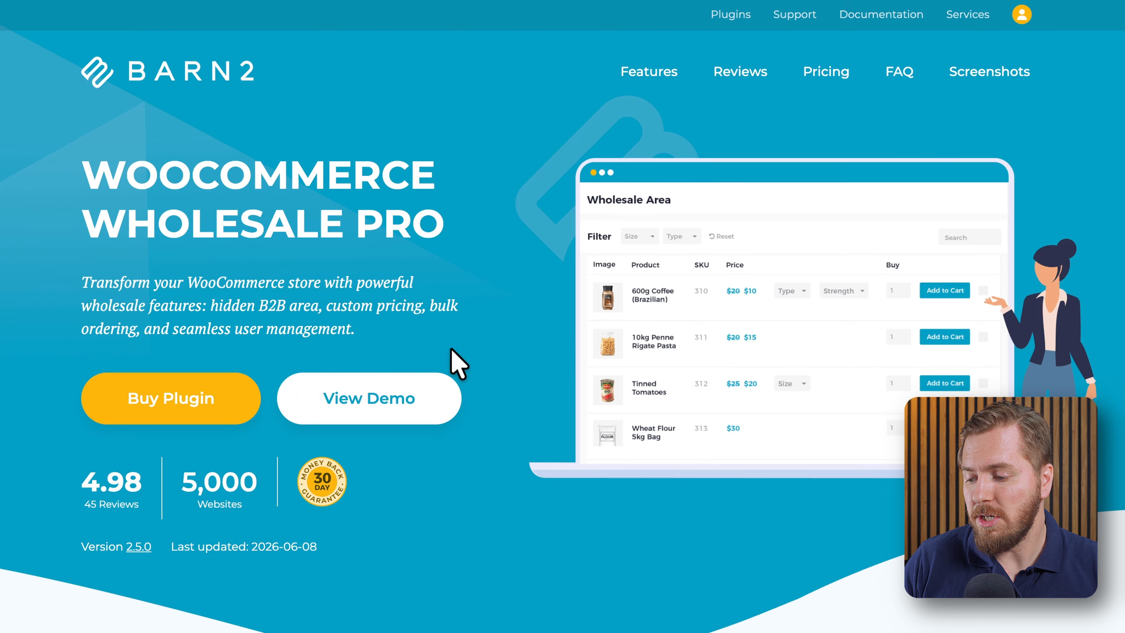
Open the WooCommerce Wholesale Pro demo options and create an admin demo
click(406, 397)
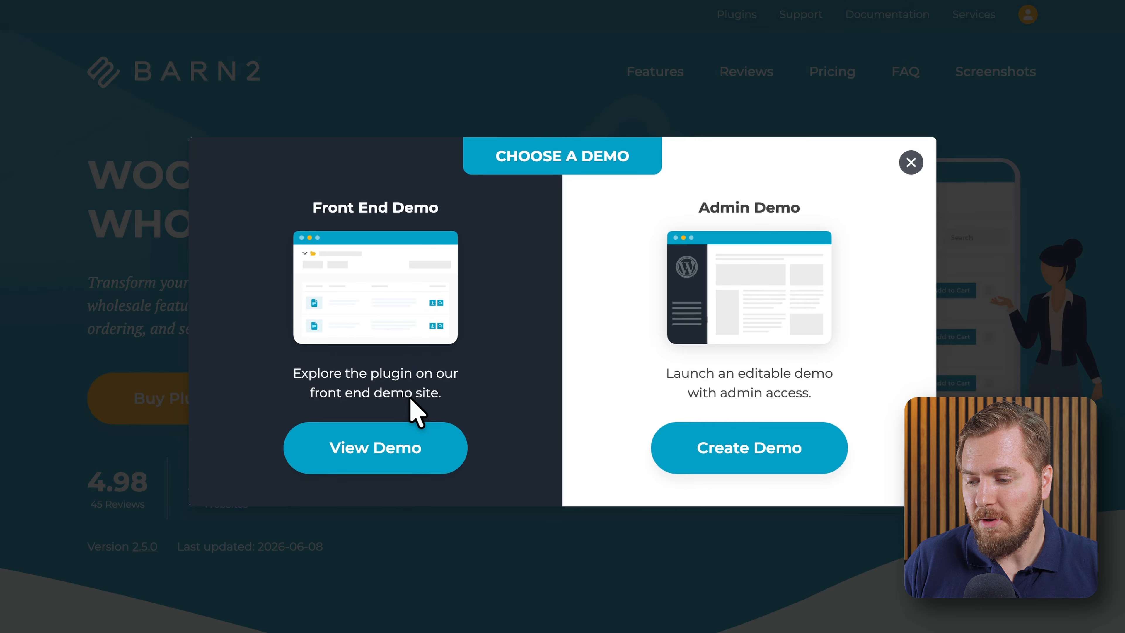
click(751, 460)
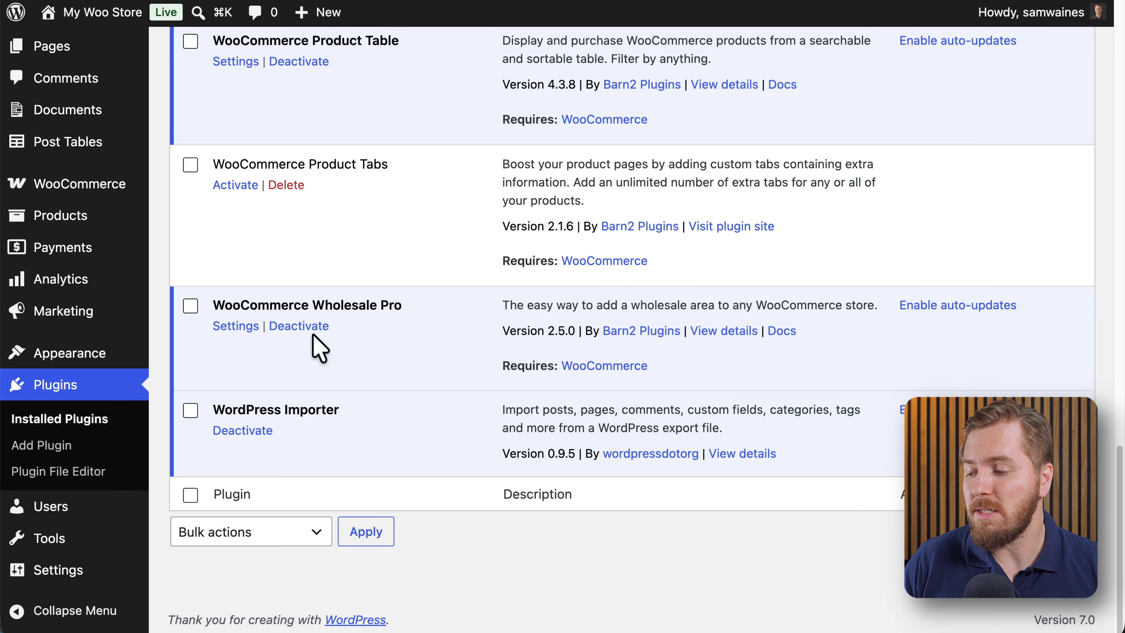
Open the Registration fields section of the Wholesale settings in the WooCommerce store's admin
mouse_move(110, 185)
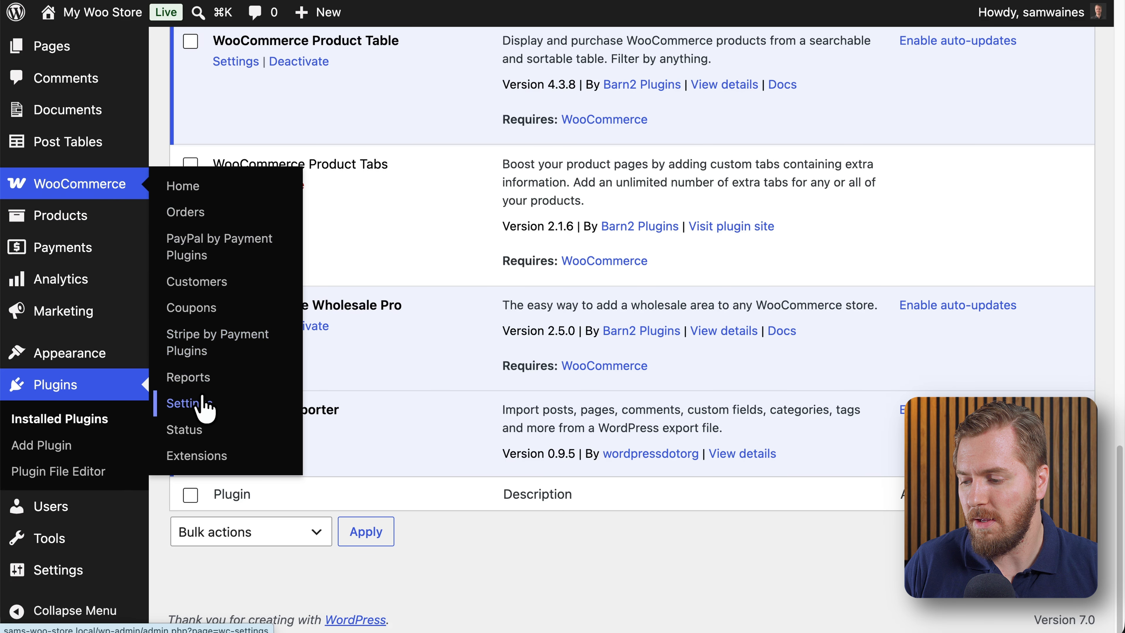
click(203, 404)
click(997, 103)
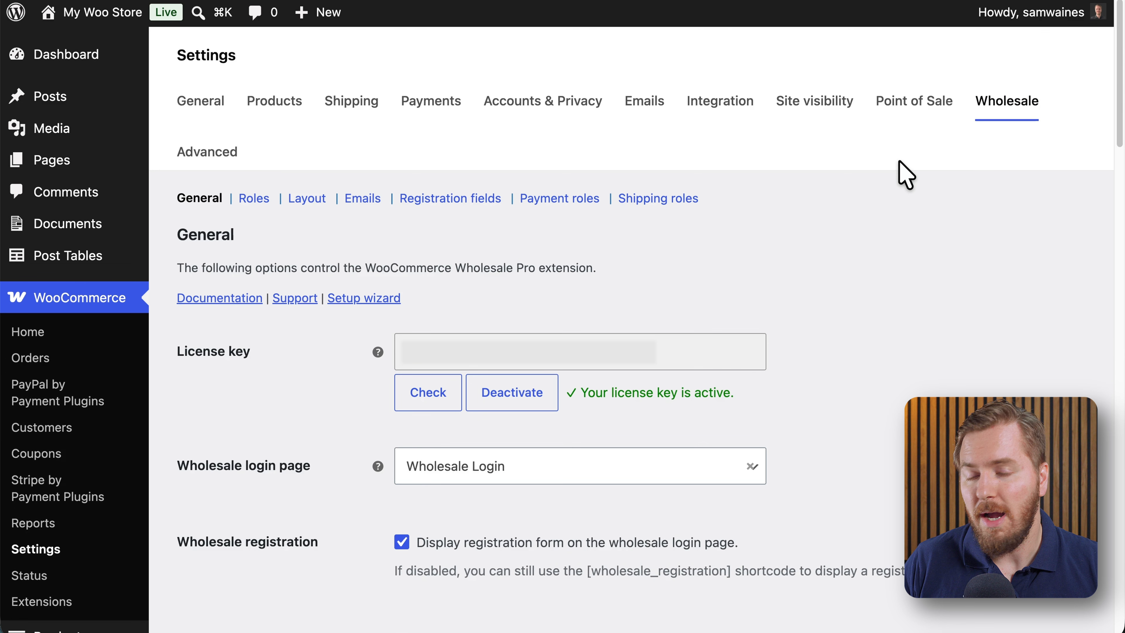
click(466, 201)
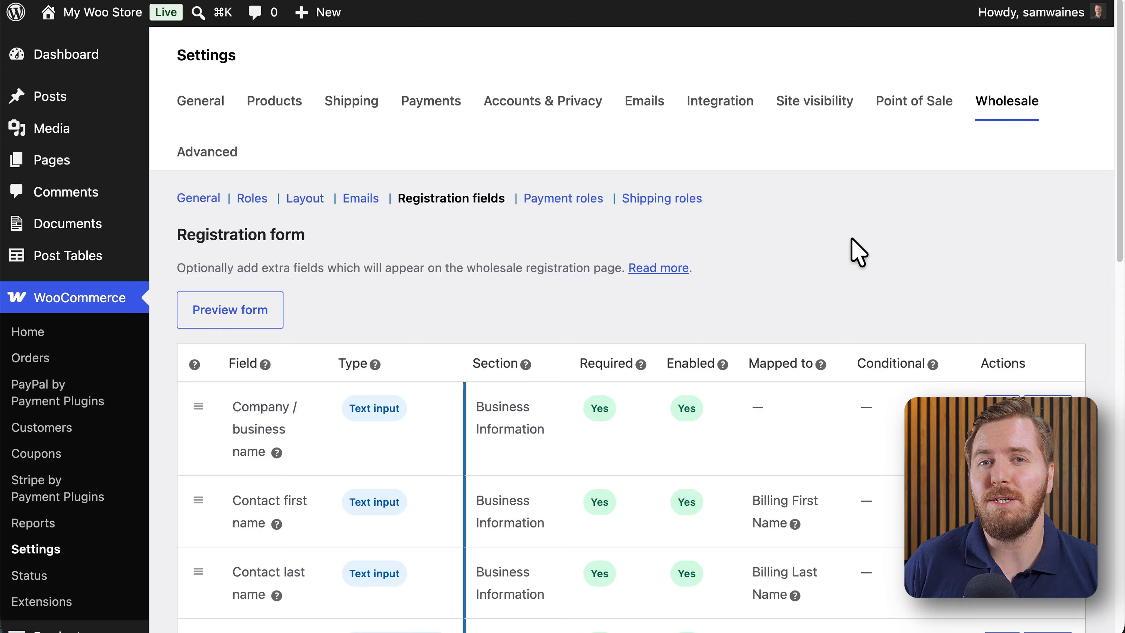
Open the Company / business name field for editing and view its available field types, keeping Text input
scroll(858, 253, down, 6)
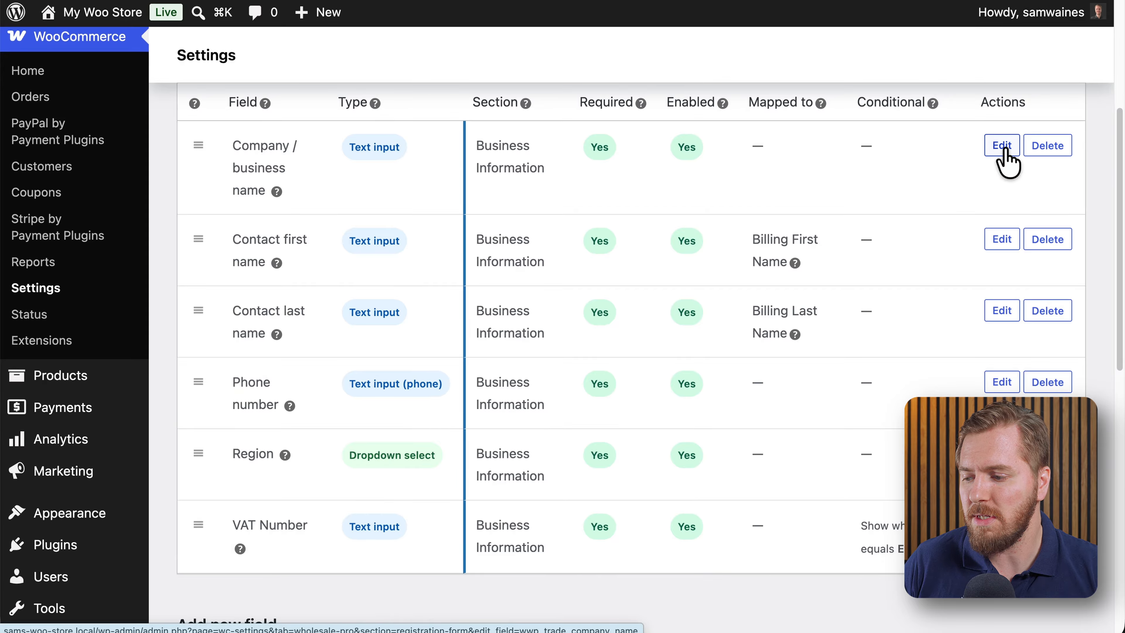
click(1003, 148)
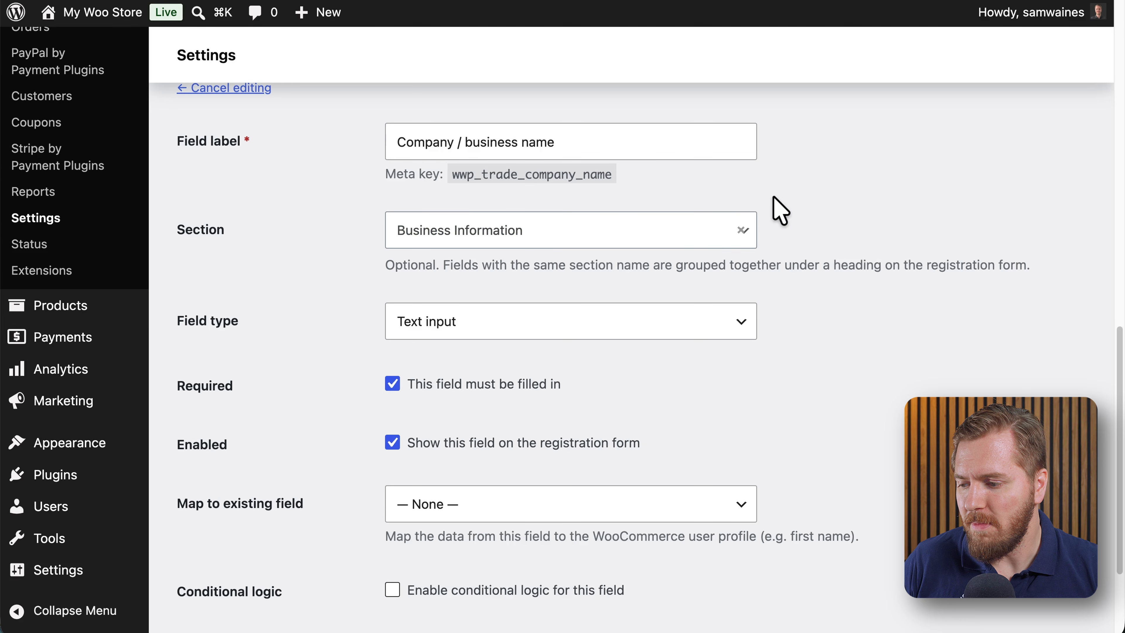
scroll(778, 209, up, 1)
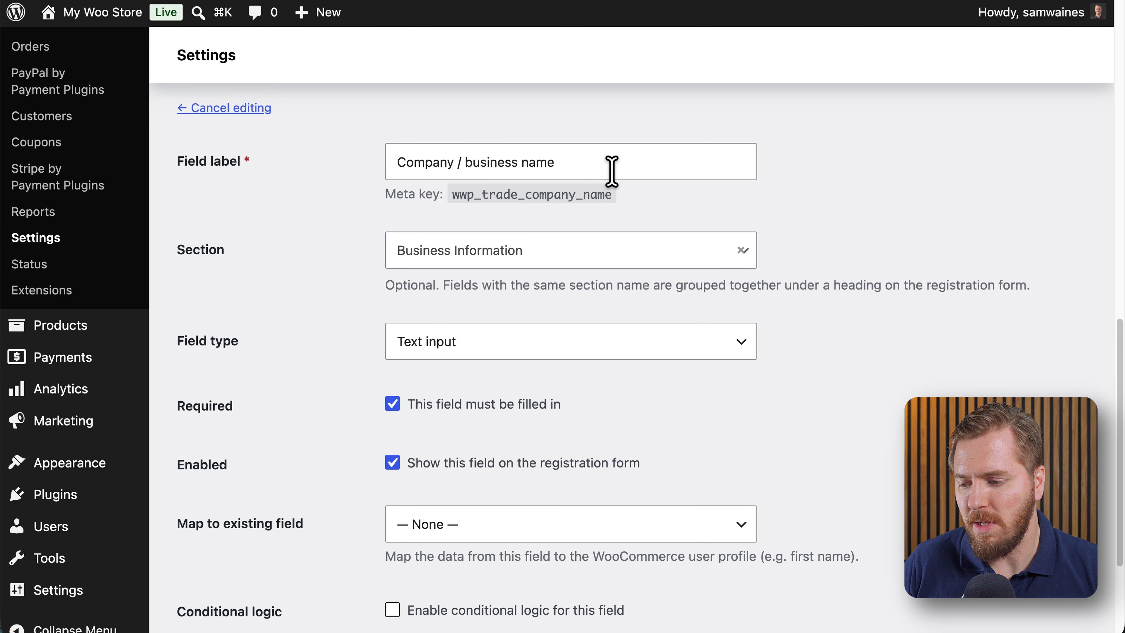
click(573, 251)
click(496, 342)
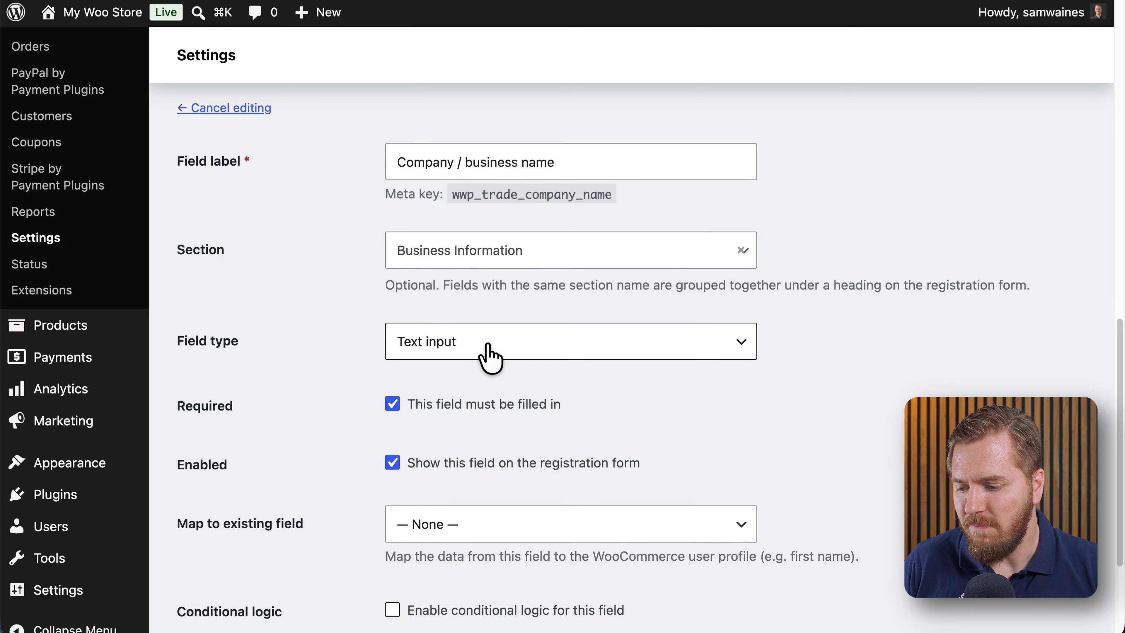
click(500, 351)
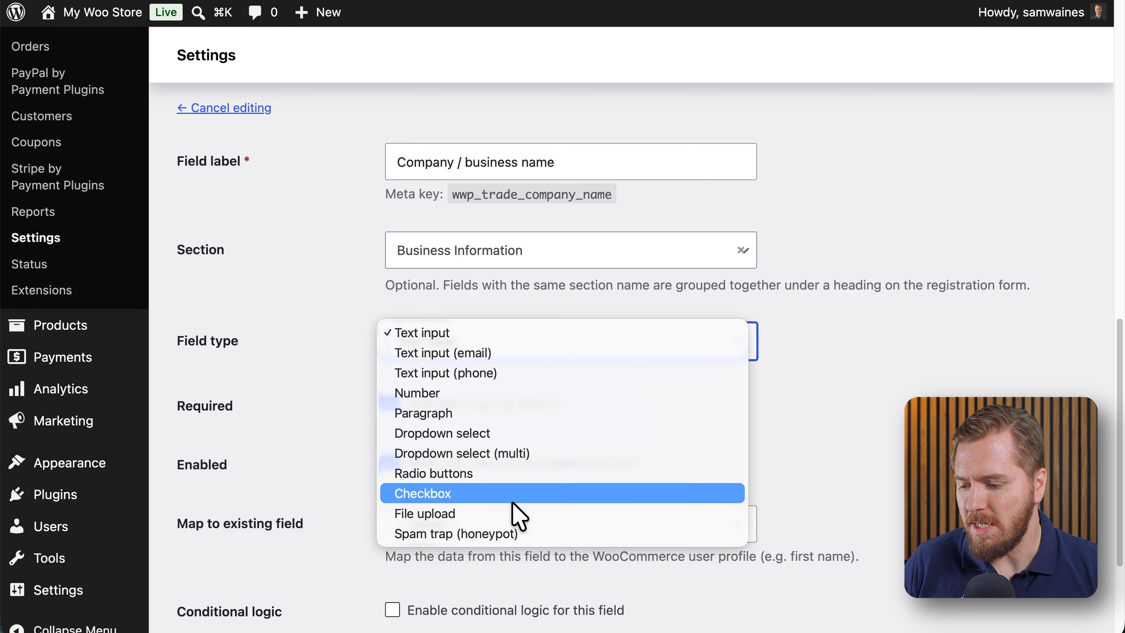
click(805, 441)
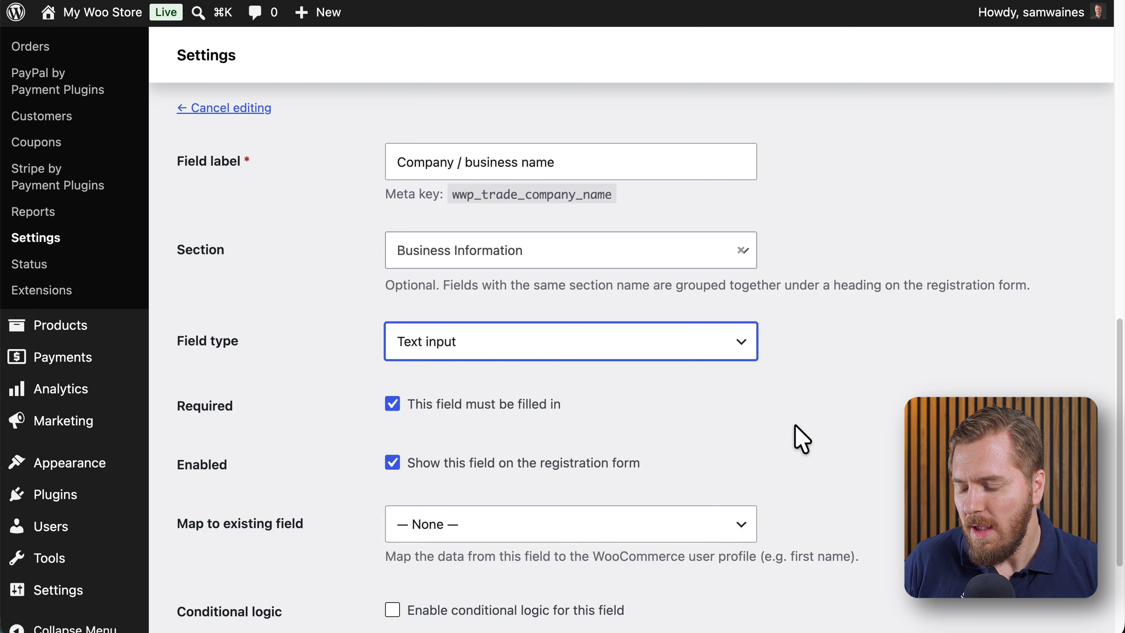
Map the Company / business name field to Billing Company and save the changes
scroll(796, 427, down, 3)
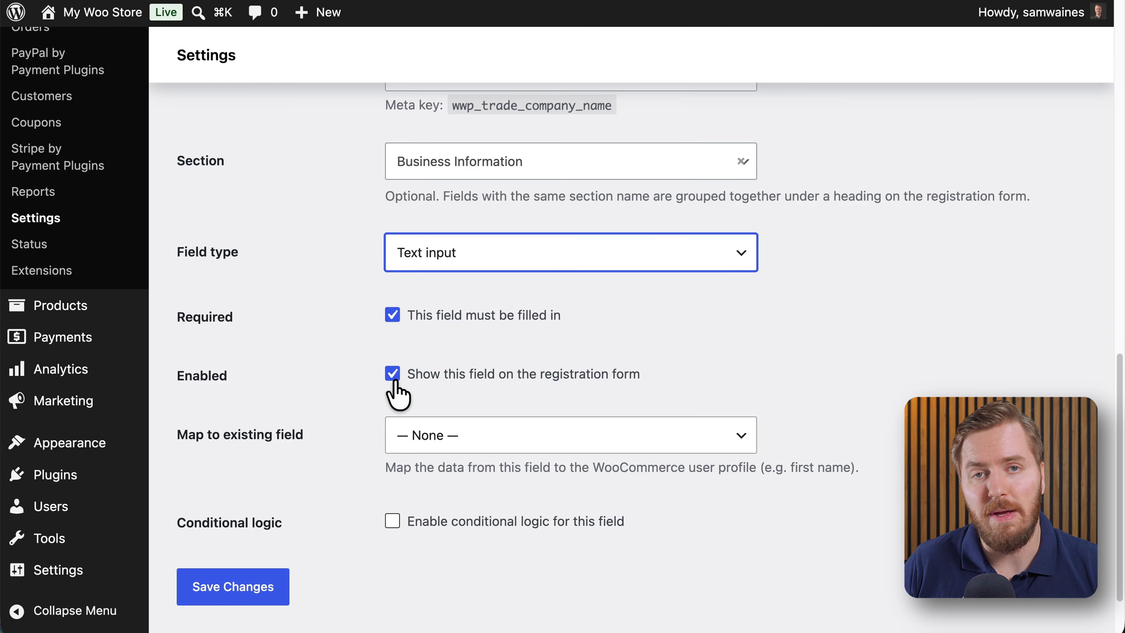
key(Tab)
scroll(372, 410, down, 1)
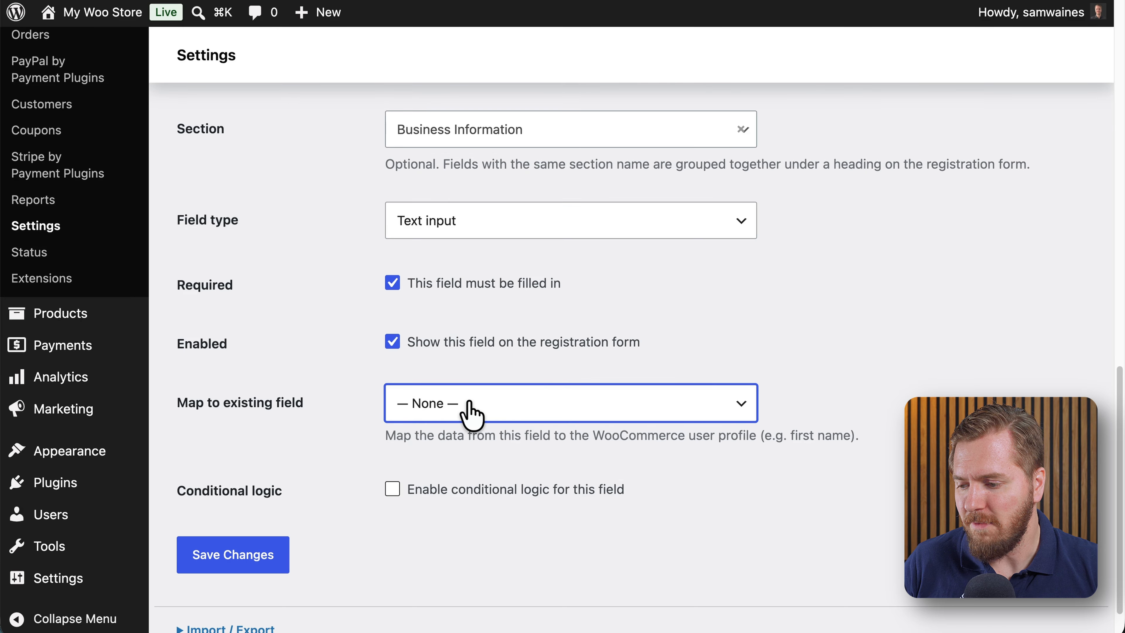
scroll(471, 414, up, 4)
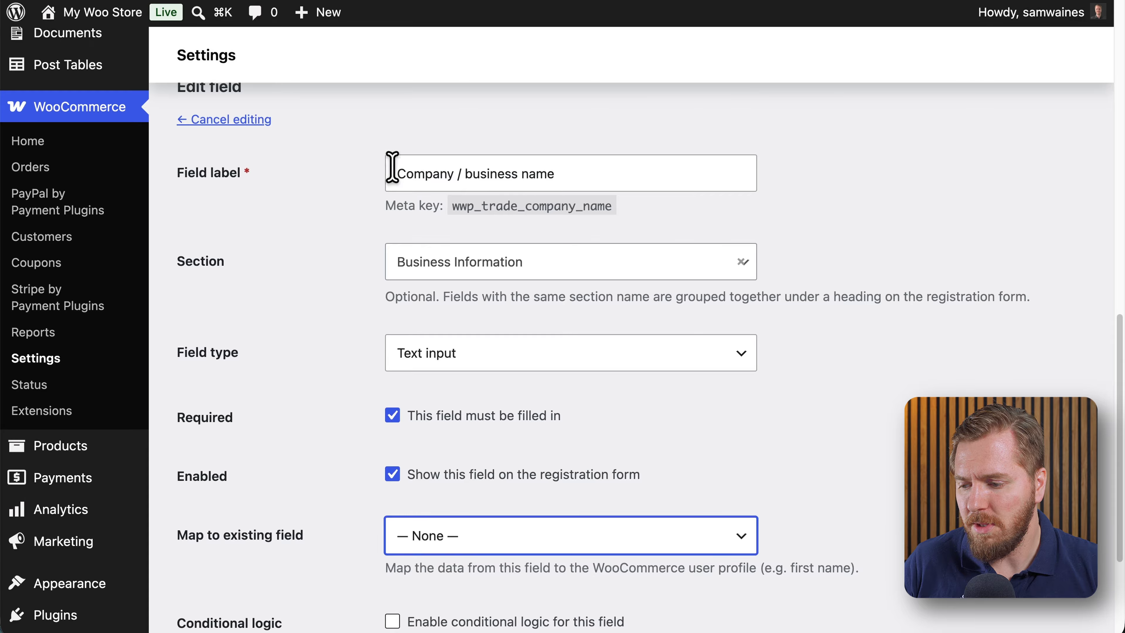
scroll(605, 306, down, 5)
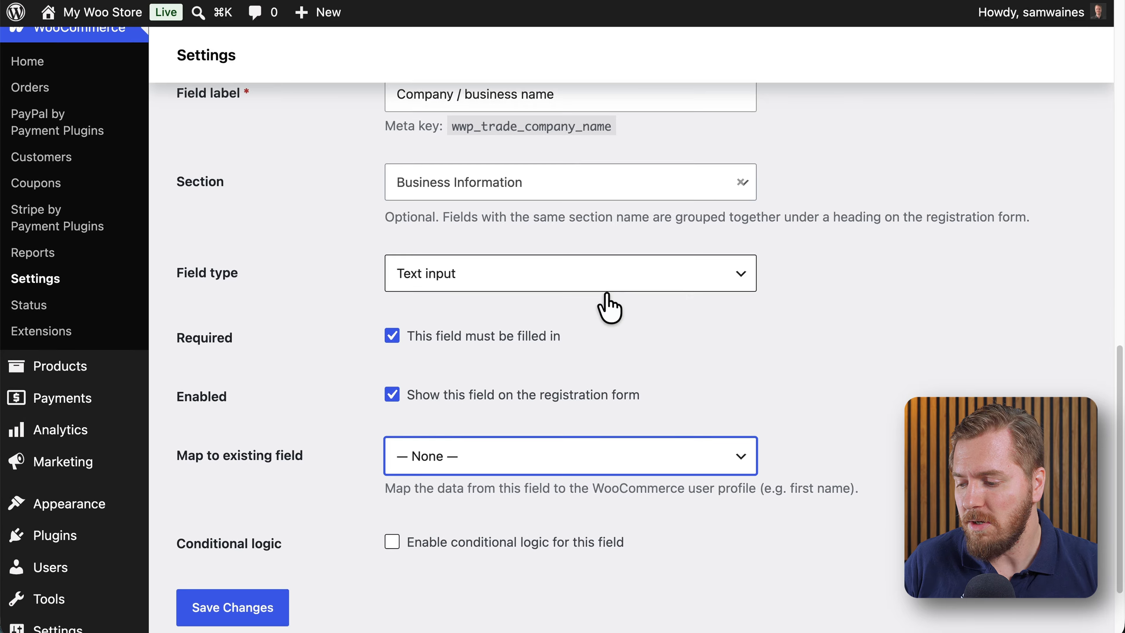
click(535, 395)
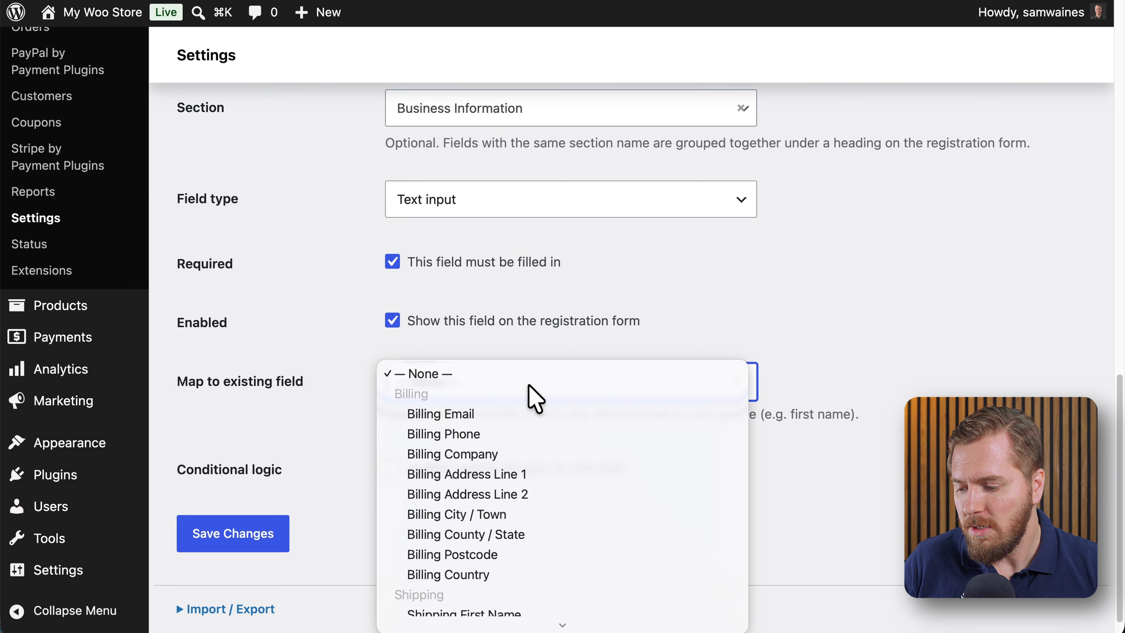
click(481, 454)
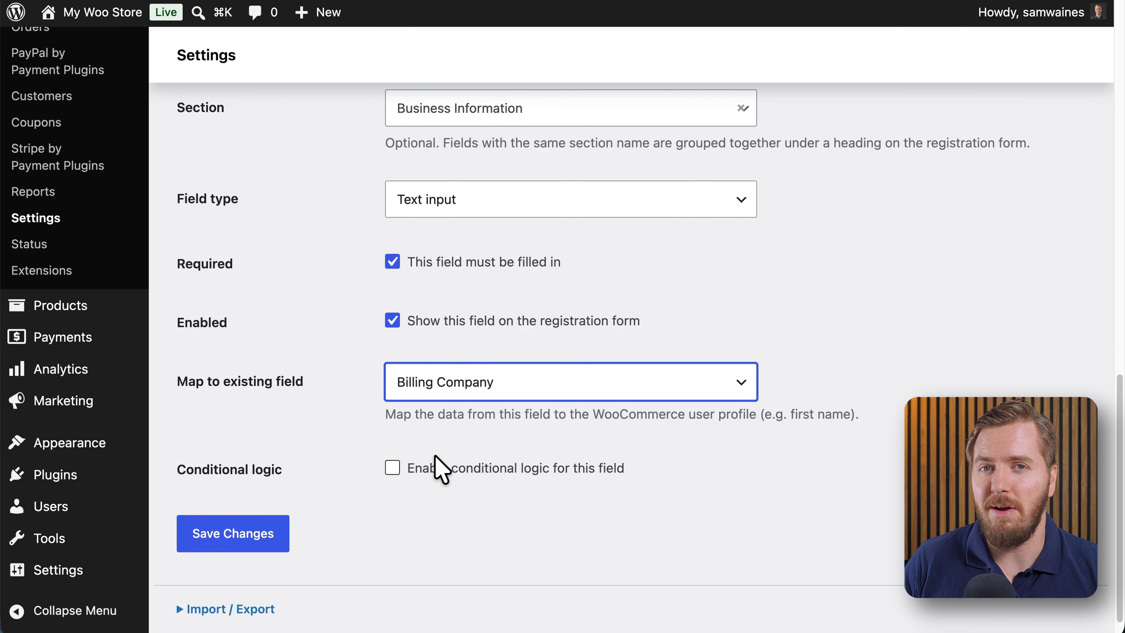
click(252, 537)
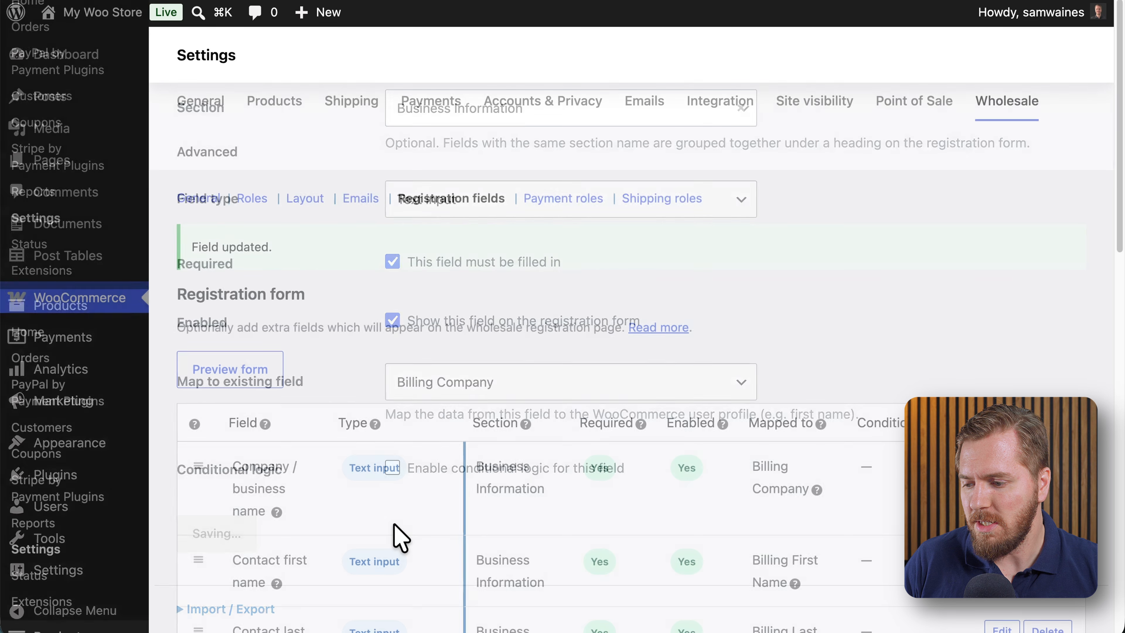
Open the Region field for editing and keep Dropdown select as its field type
scroll(478, 470, down, 3)
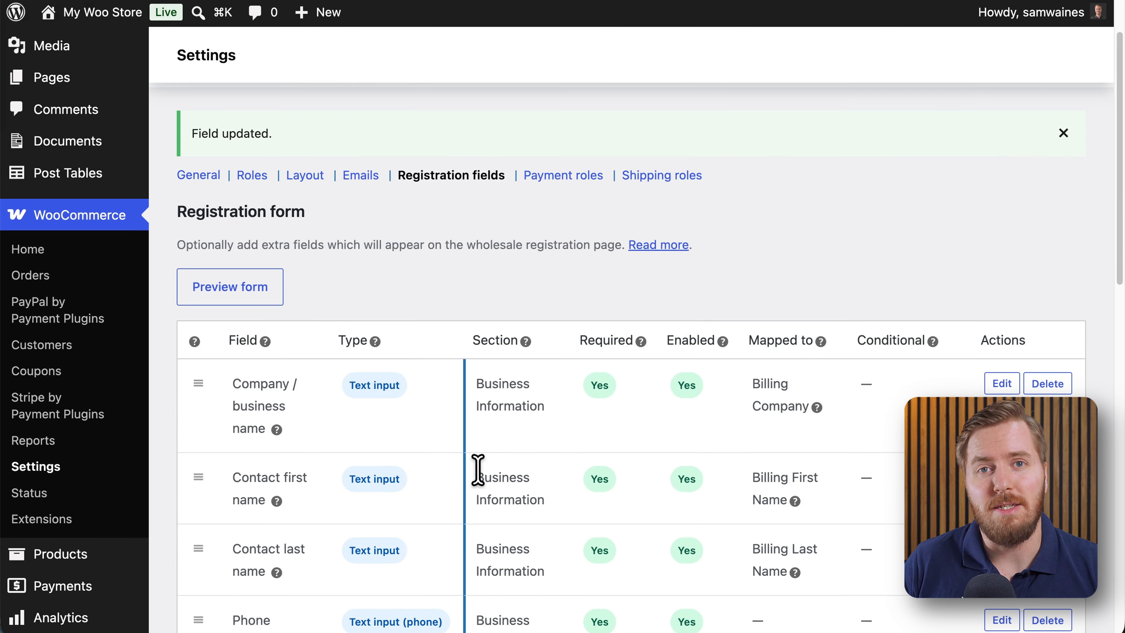
scroll(478, 469, down, 6)
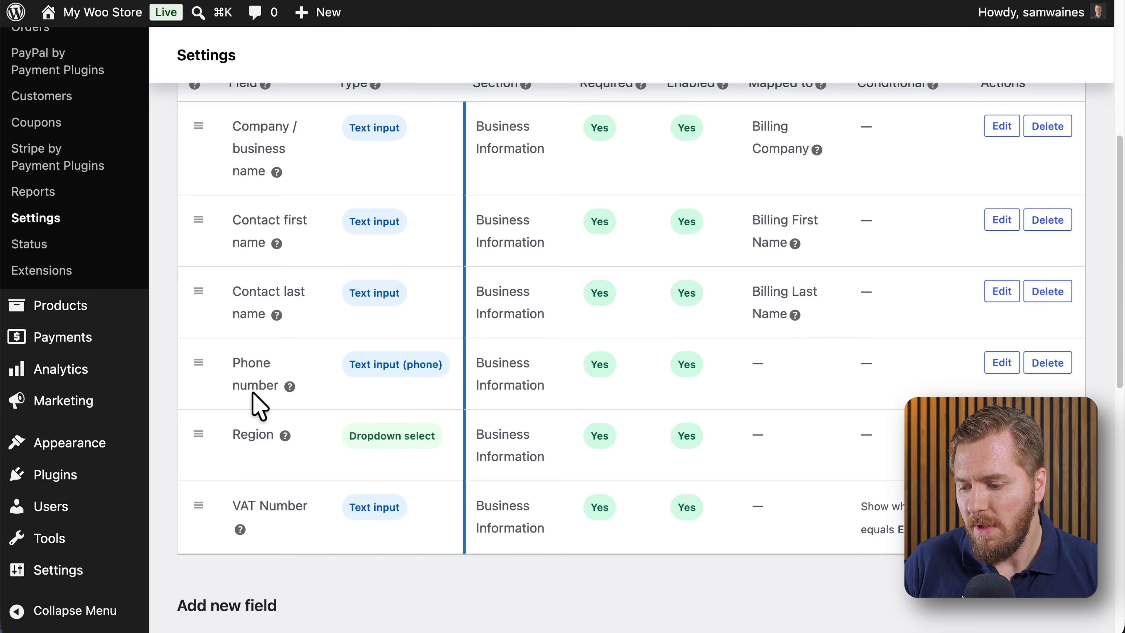
scroll(540, 405, up, 2)
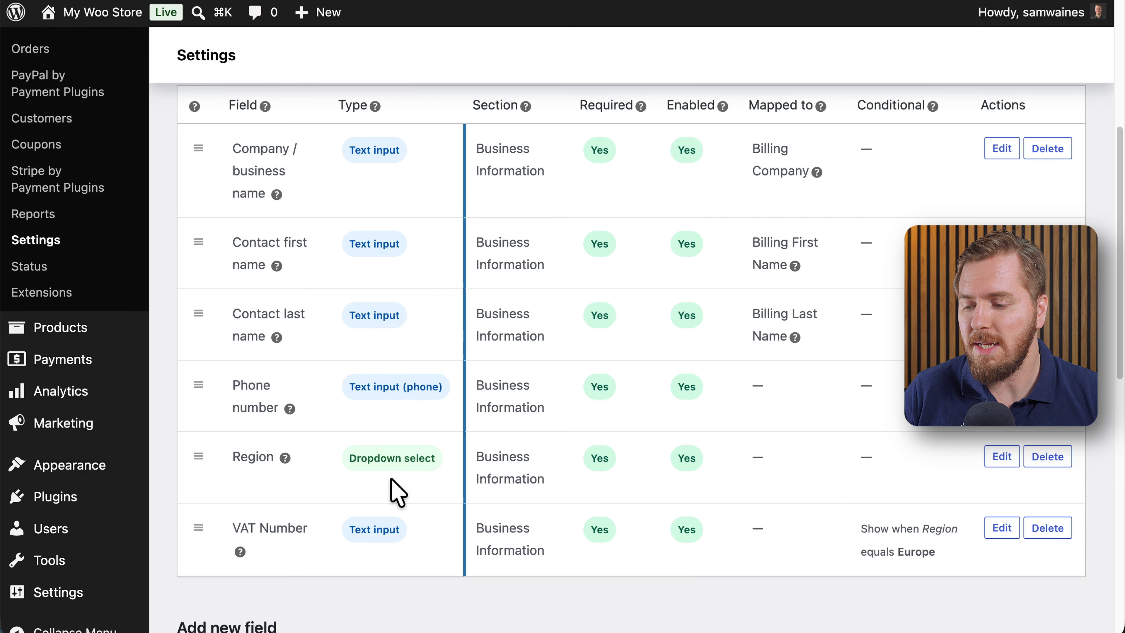
click(1002, 456)
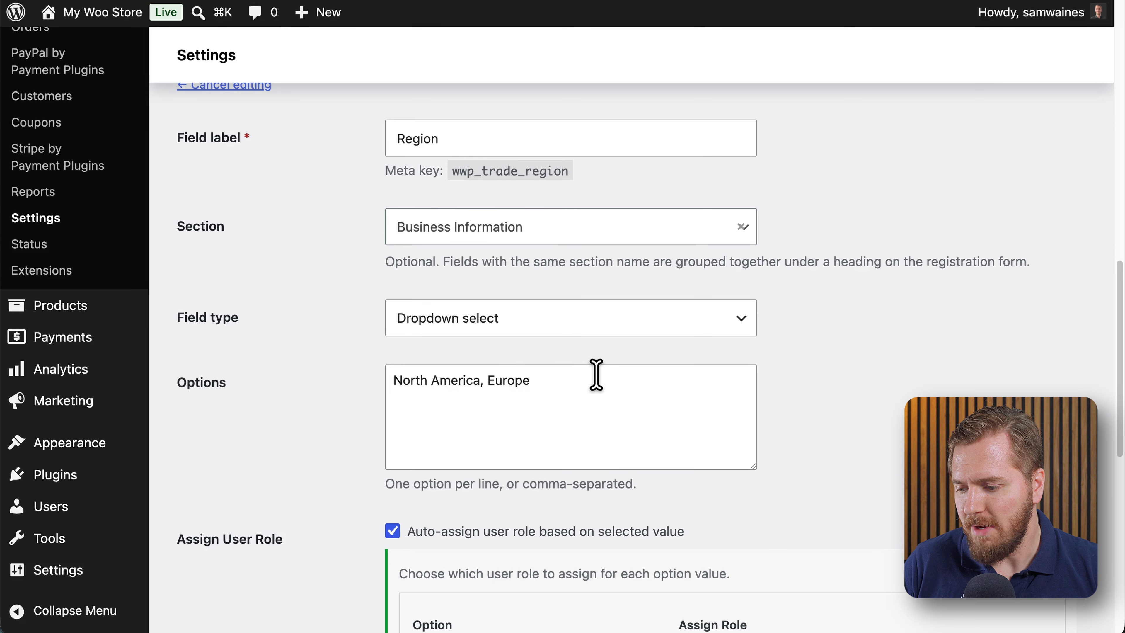
click(570, 322)
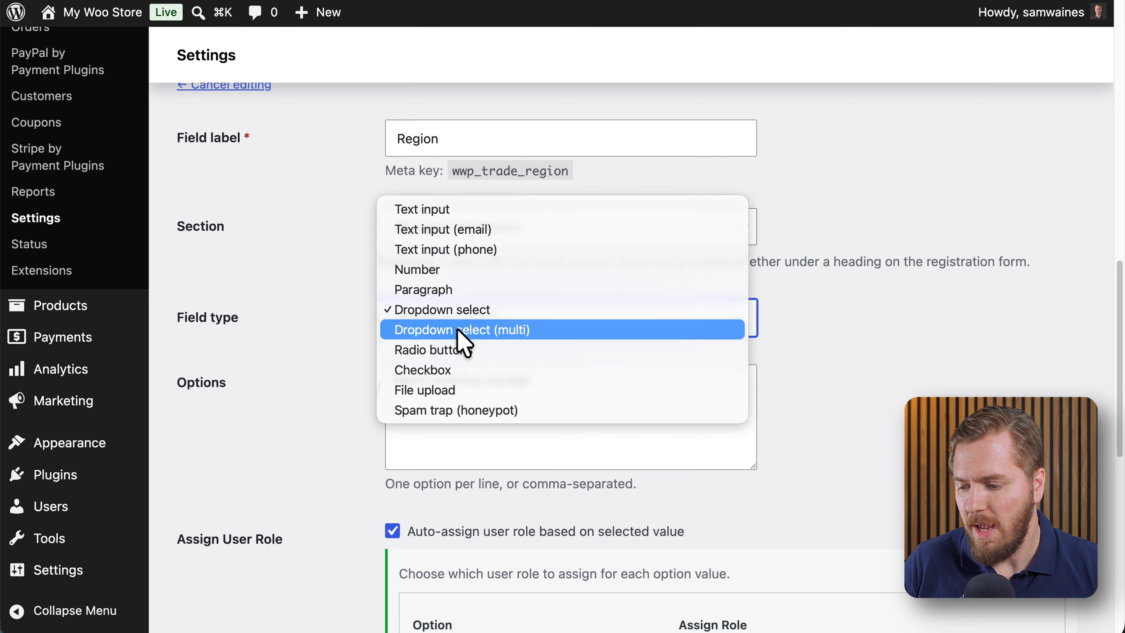
click(491, 316)
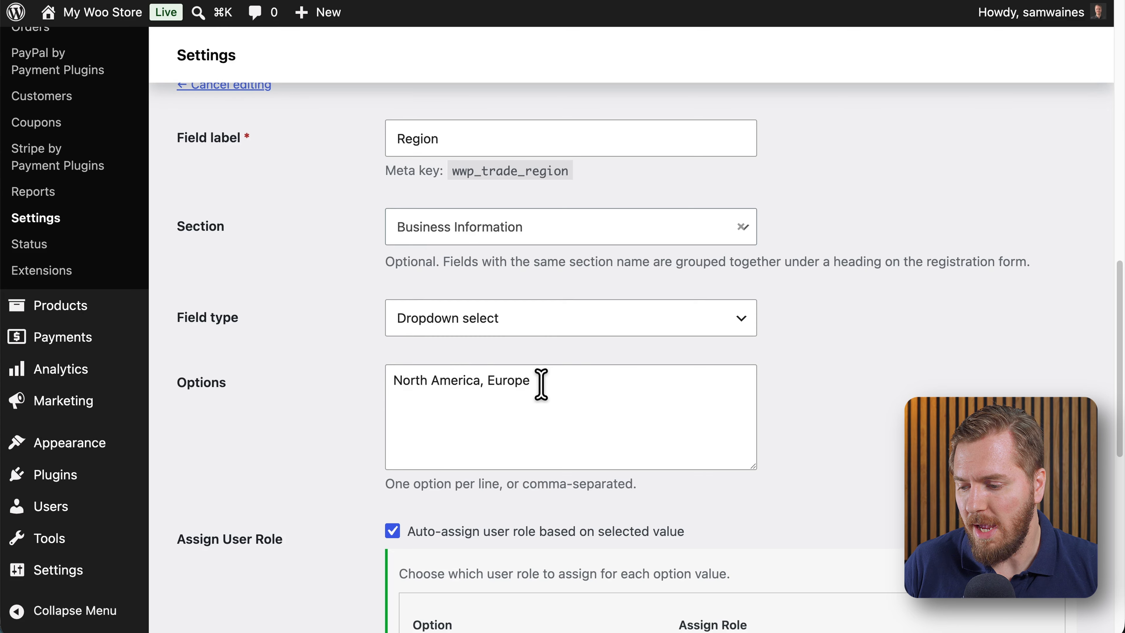
Choose Distributor as the user role auto-assigned to the North America option
scroll(375, 328, down, 5)
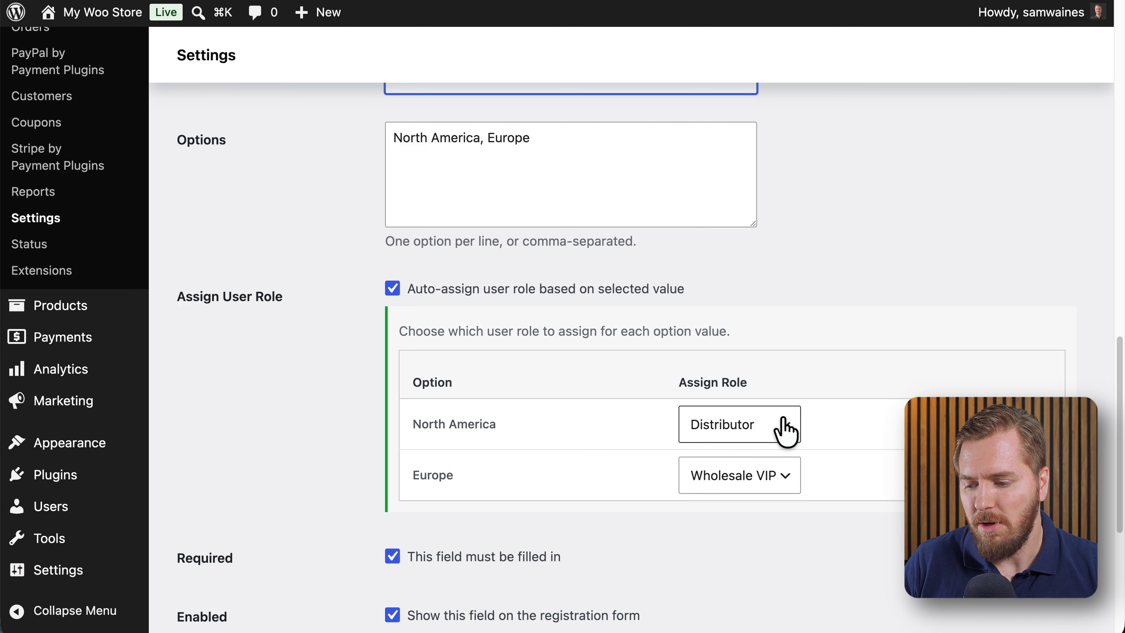
click(772, 432)
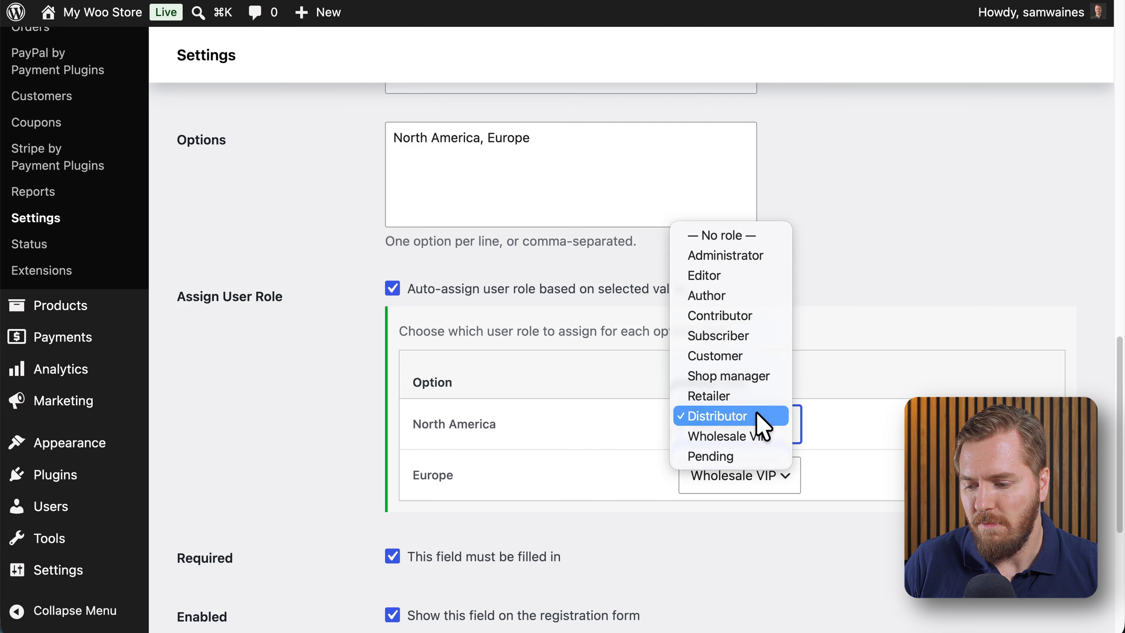
click(755, 416)
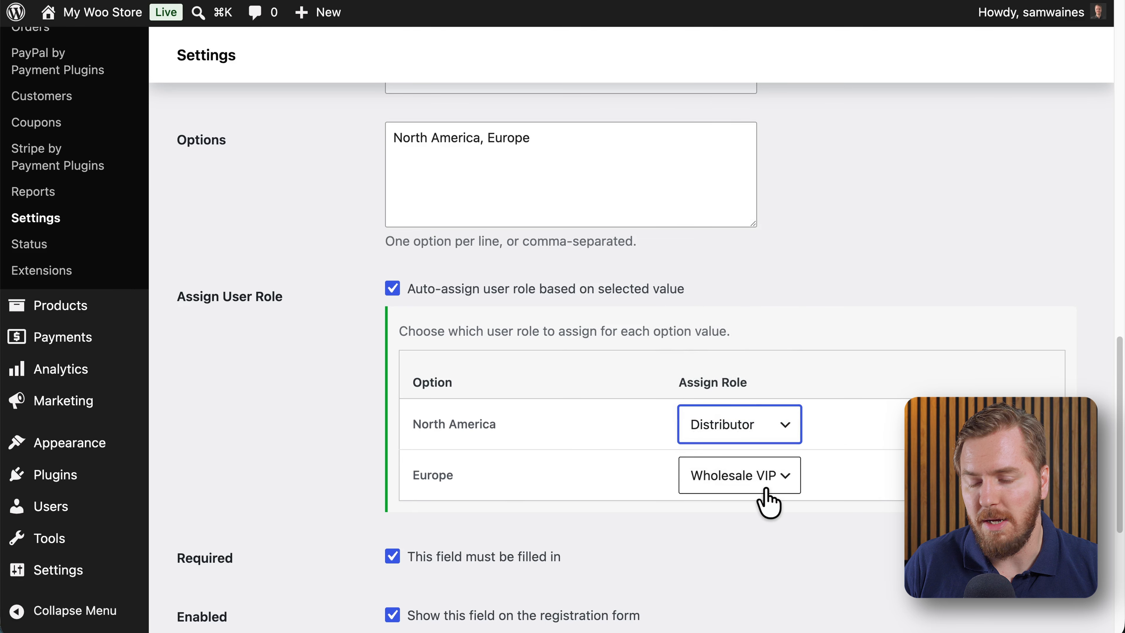
View the Region field's mapping options, leave the mapping at None, and save the field
scroll(431, 402, down, 6)
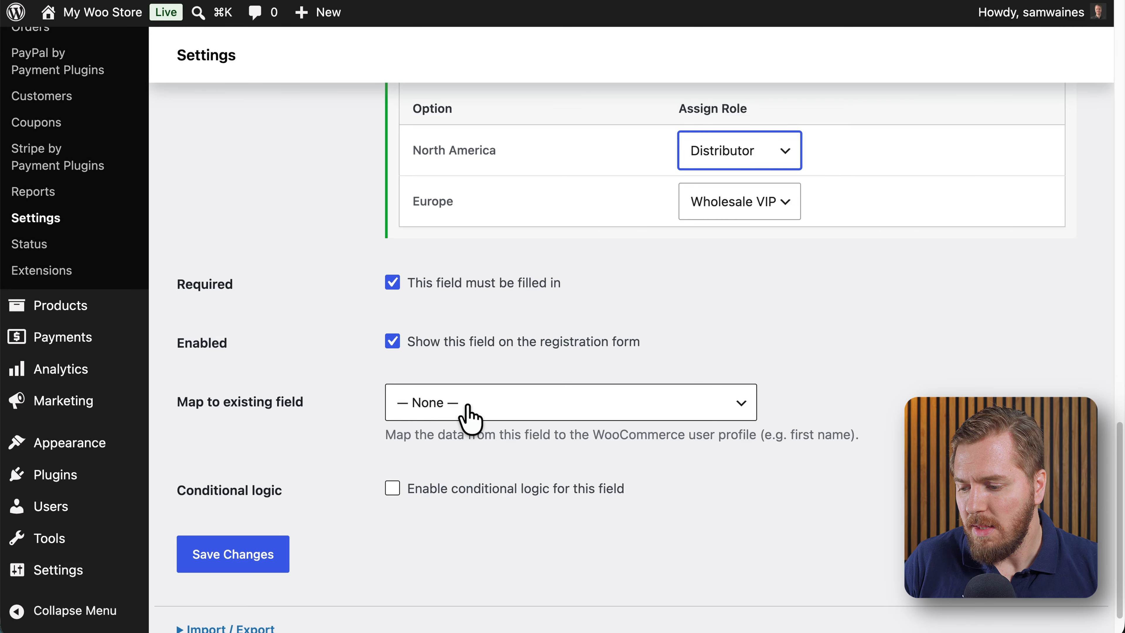
click(535, 405)
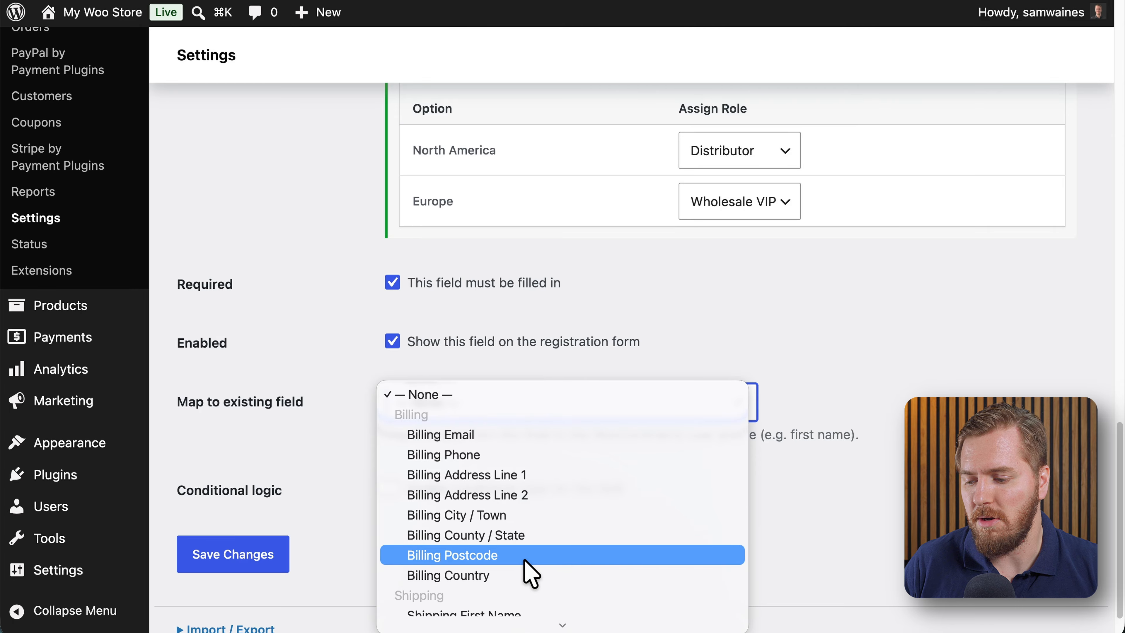
scroll(532, 574, down, 2)
click(256, 510)
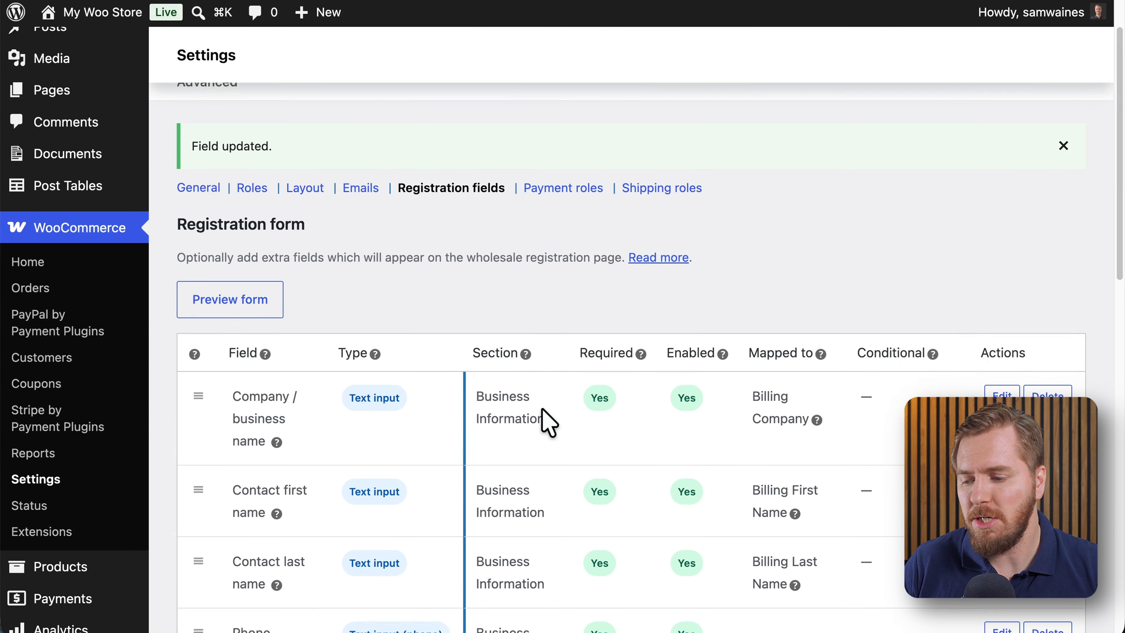
Open the VAT Number field for editing and view its field types, keeping Text input
scroll(548, 423, down, 10)
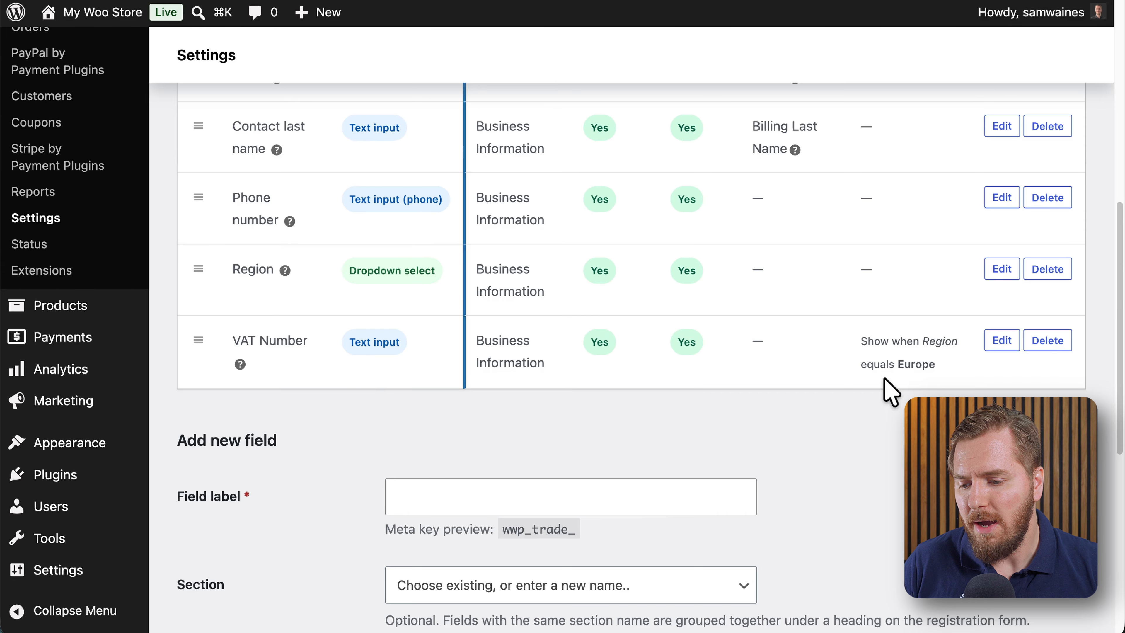
click(1002, 342)
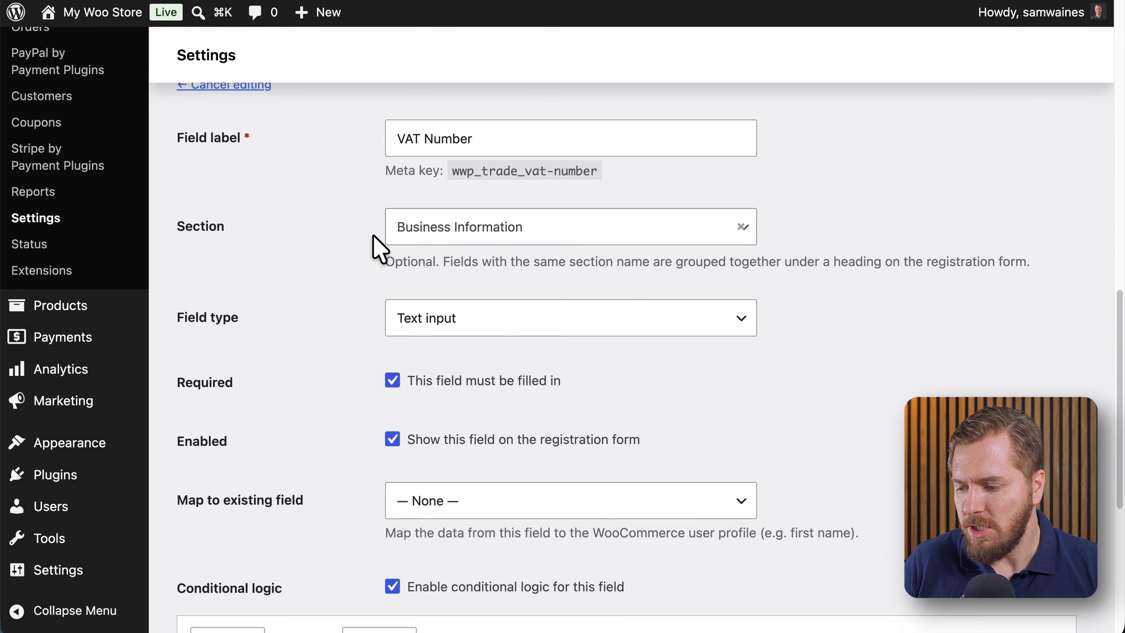
click(516, 331)
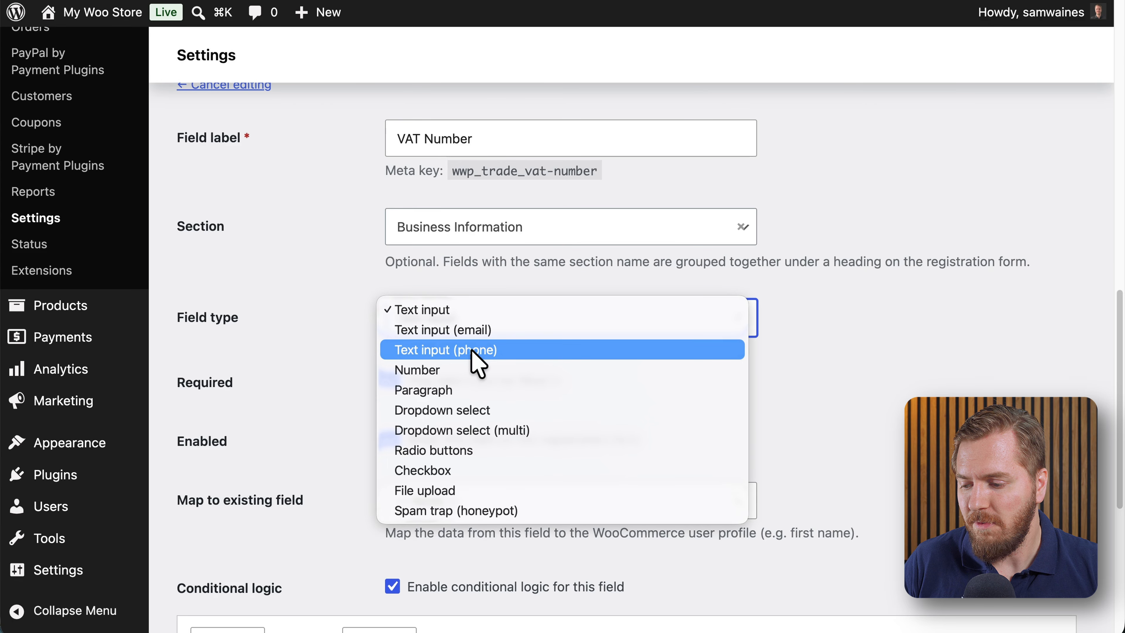
click(326, 358)
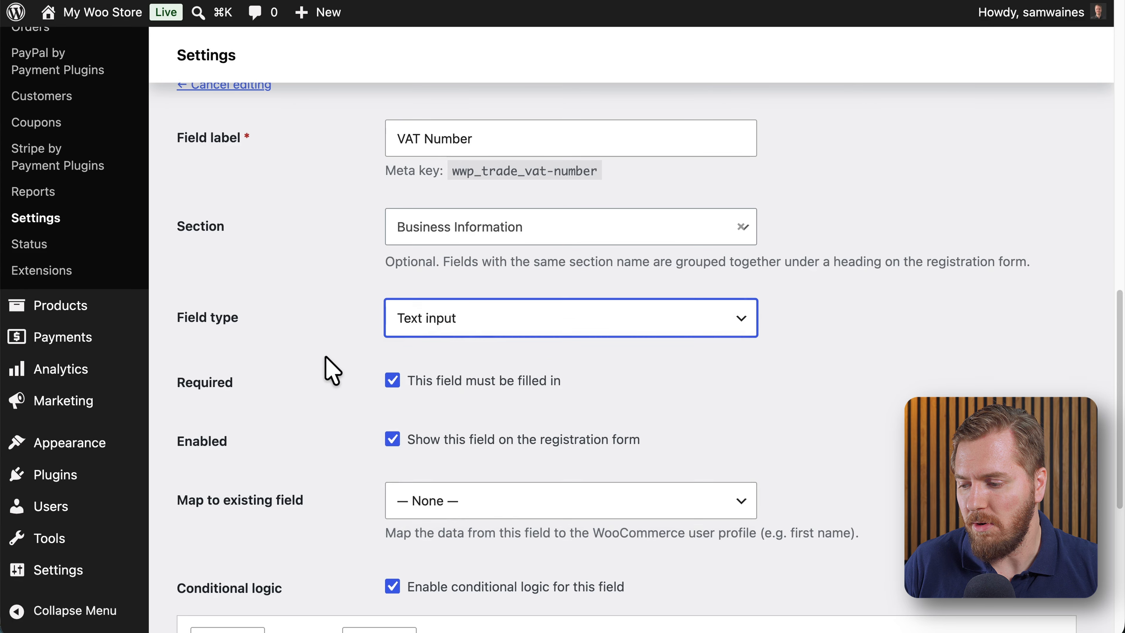
Review the VAT Number field's settings, and switch its conditional logic off and on again
scroll(327, 358, down, 6)
scroll(339, 364, up, 4)
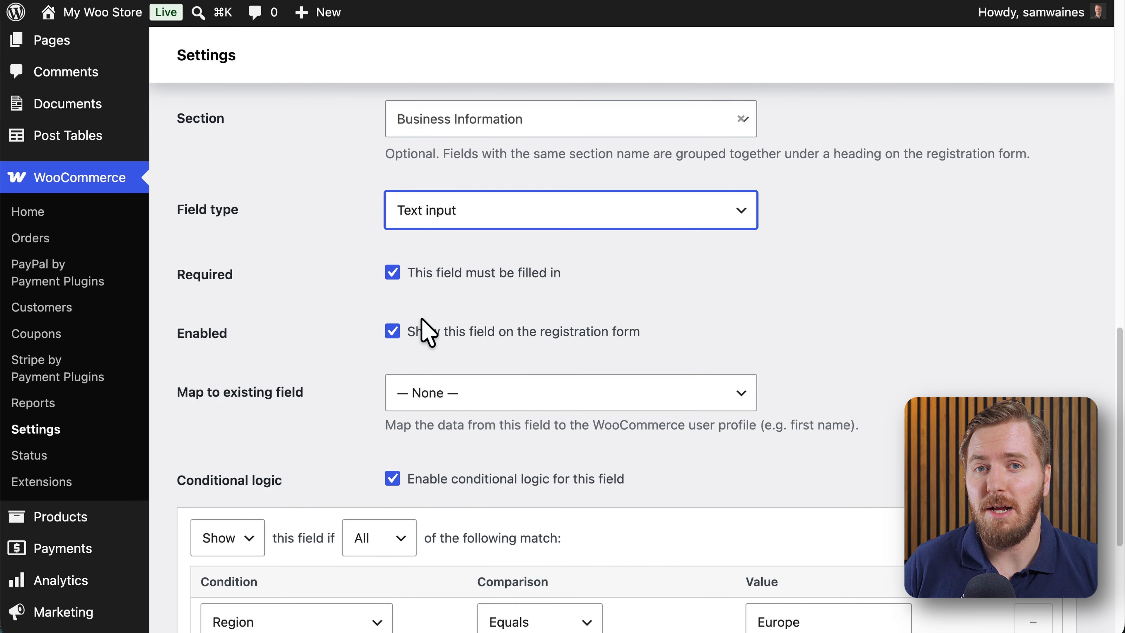
scroll(421, 329, down, 3)
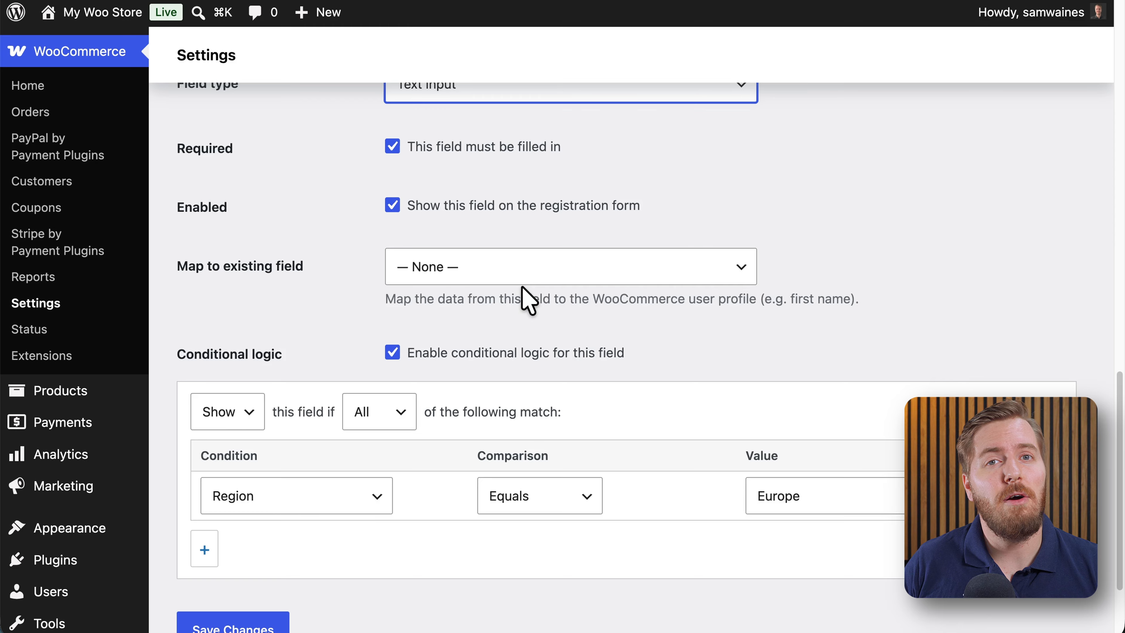
scroll(344, 320, down, 3)
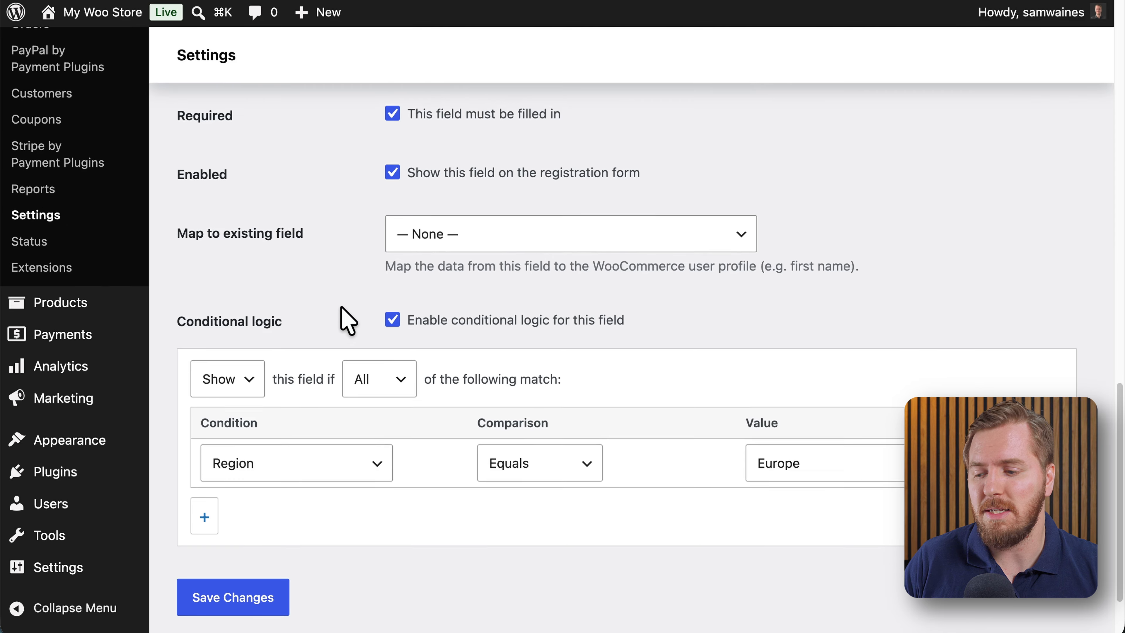
click(394, 311)
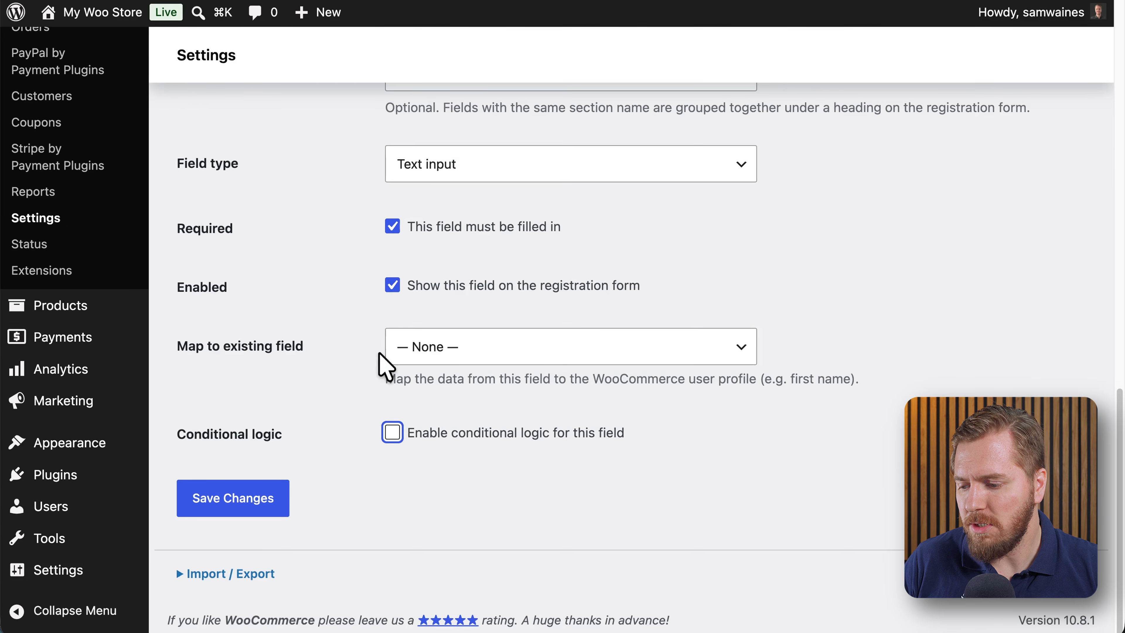
click(392, 433)
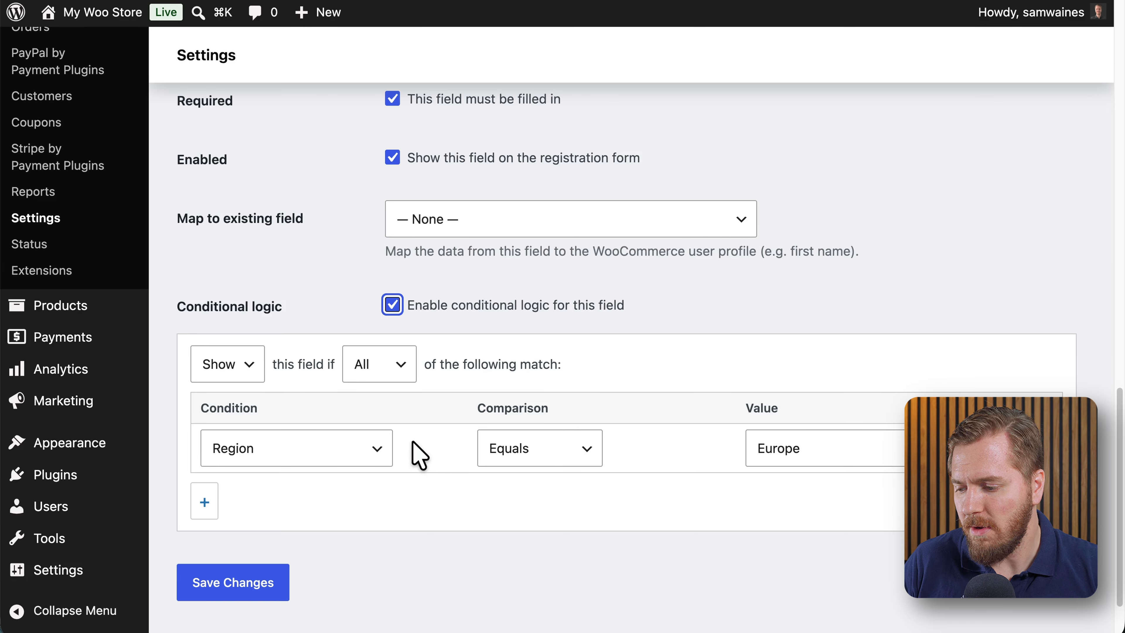
Keep the VAT Number field's condition as Region Equals Europe and save the field
click(377, 452)
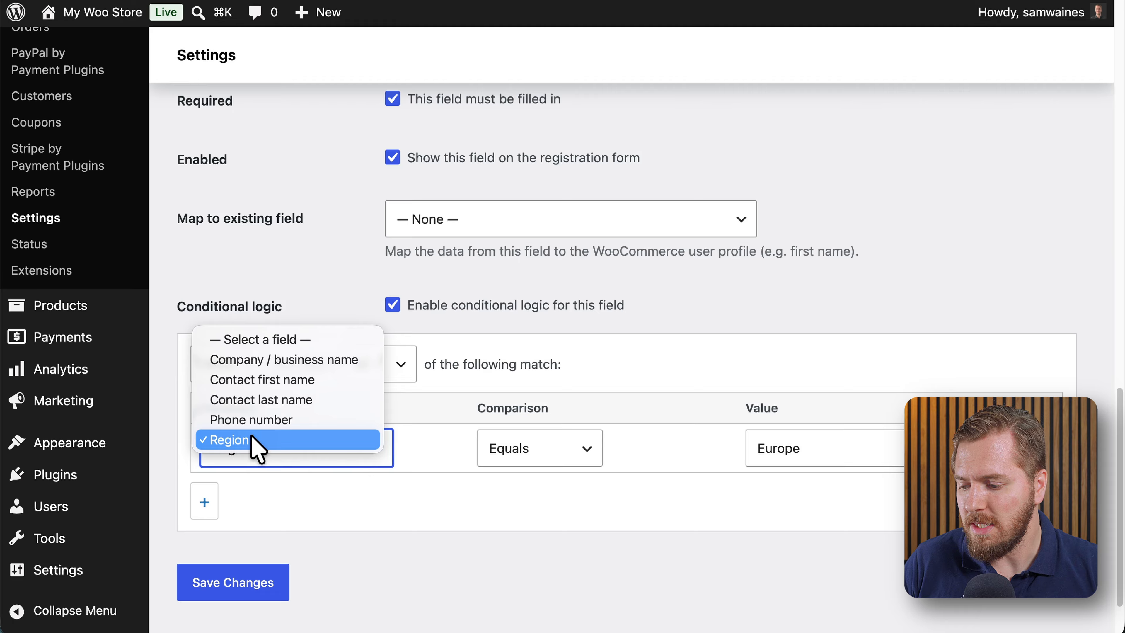
click(284, 440)
click(527, 459)
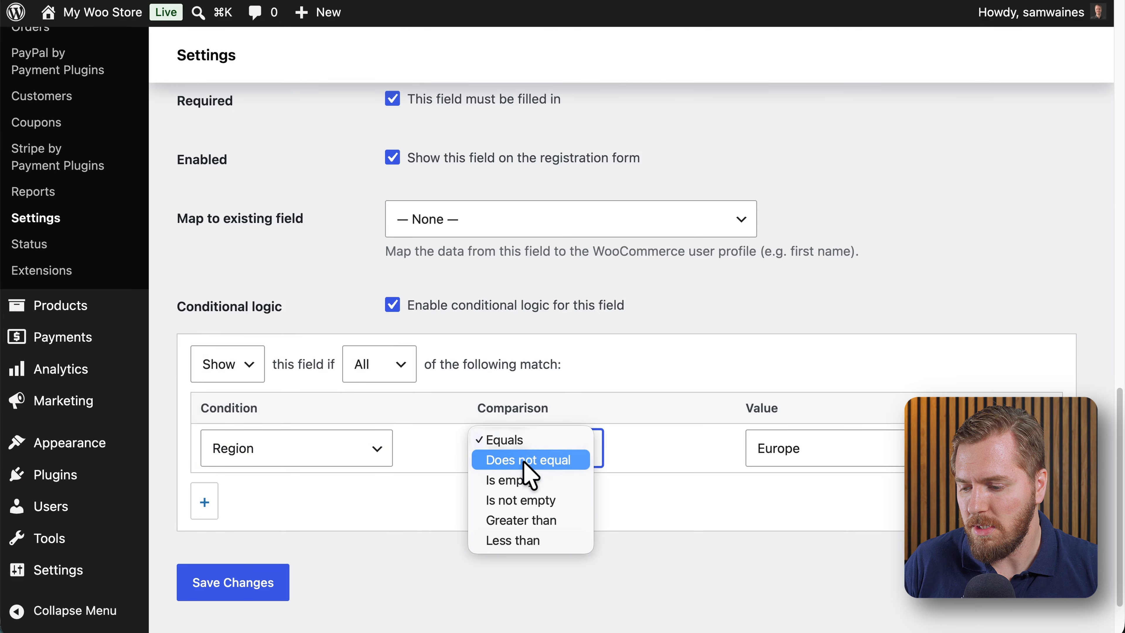
click(530, 444)
click(820, 453)
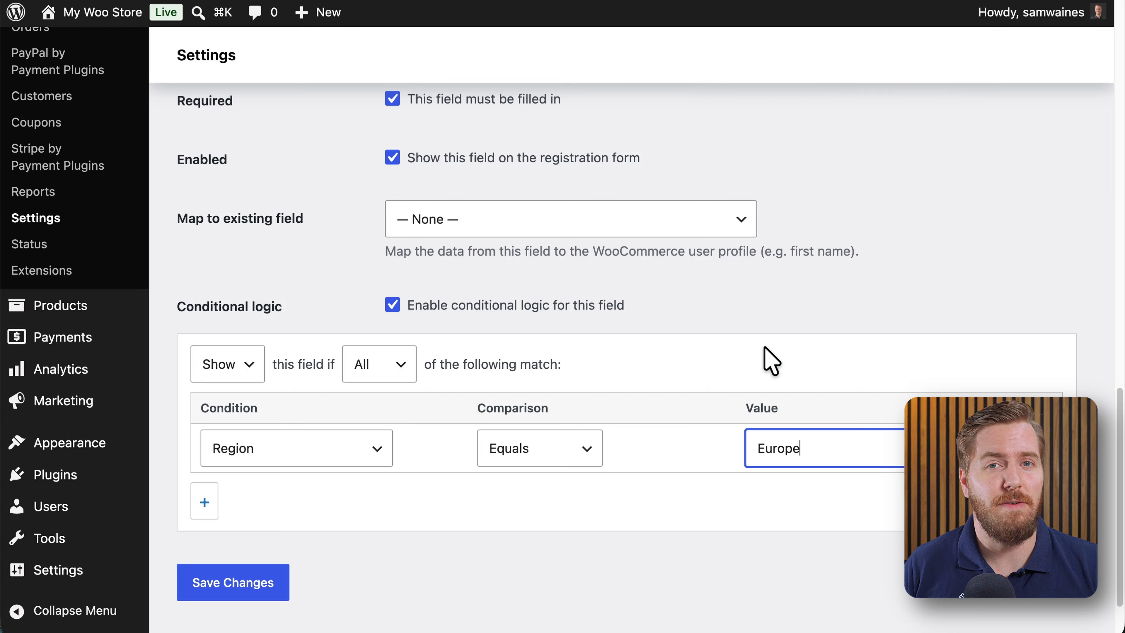
scroll(771, 361, down, 1)
click(273, 560)
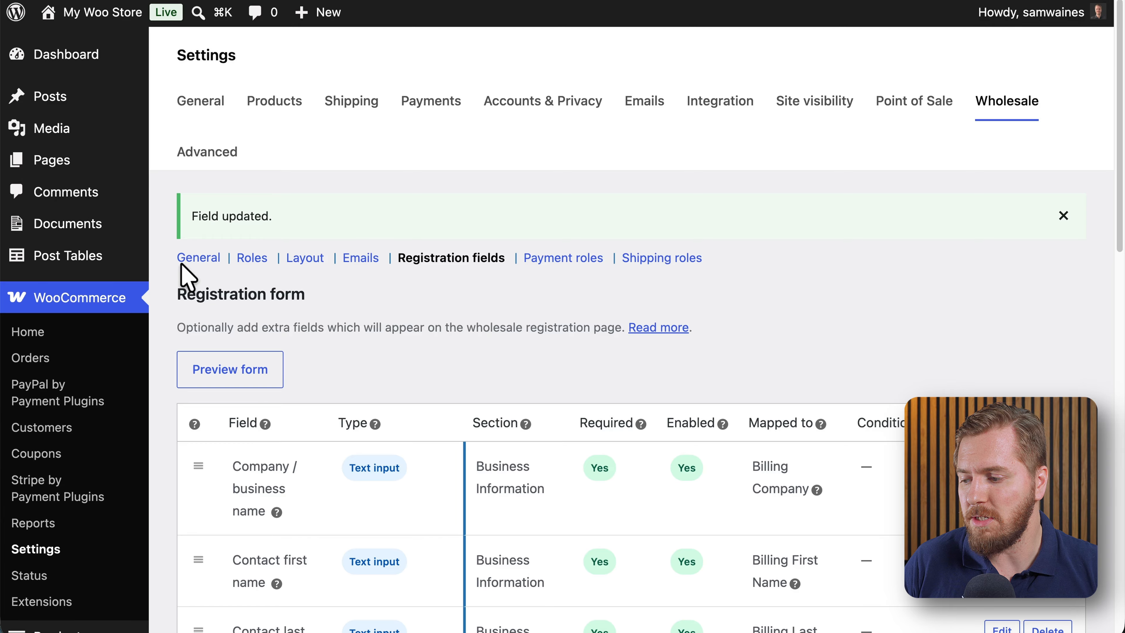
Open the Wholesale Registration page for editing from the site's pages and view its registration shortcode
click(82, 167)
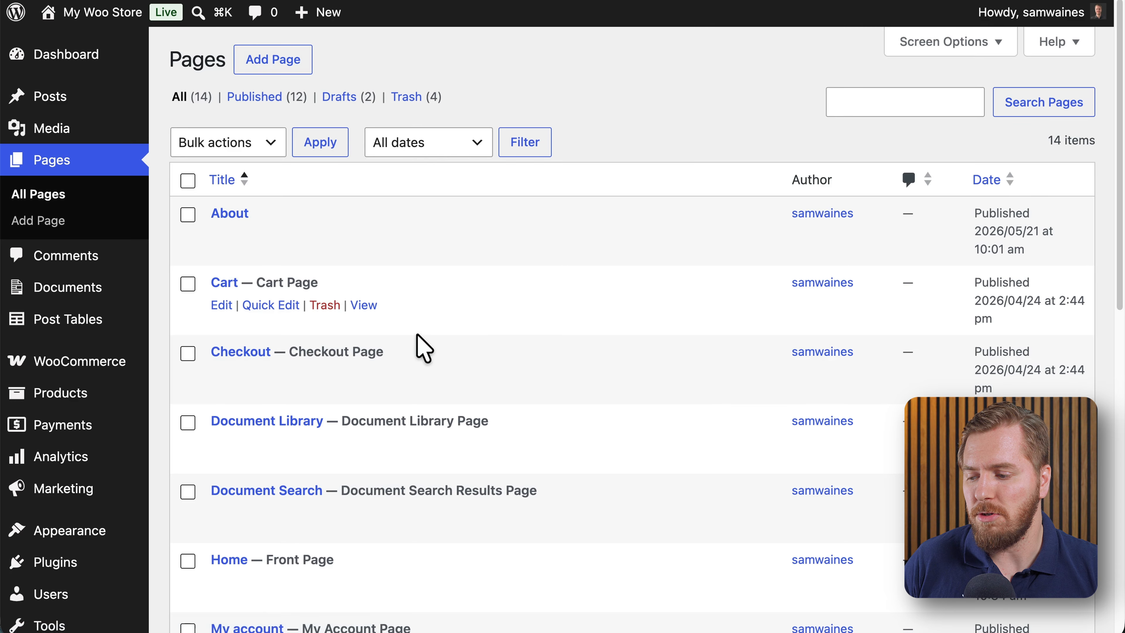
scroll(419, 353, down, 5)
scroll(417, 358, down, 8)
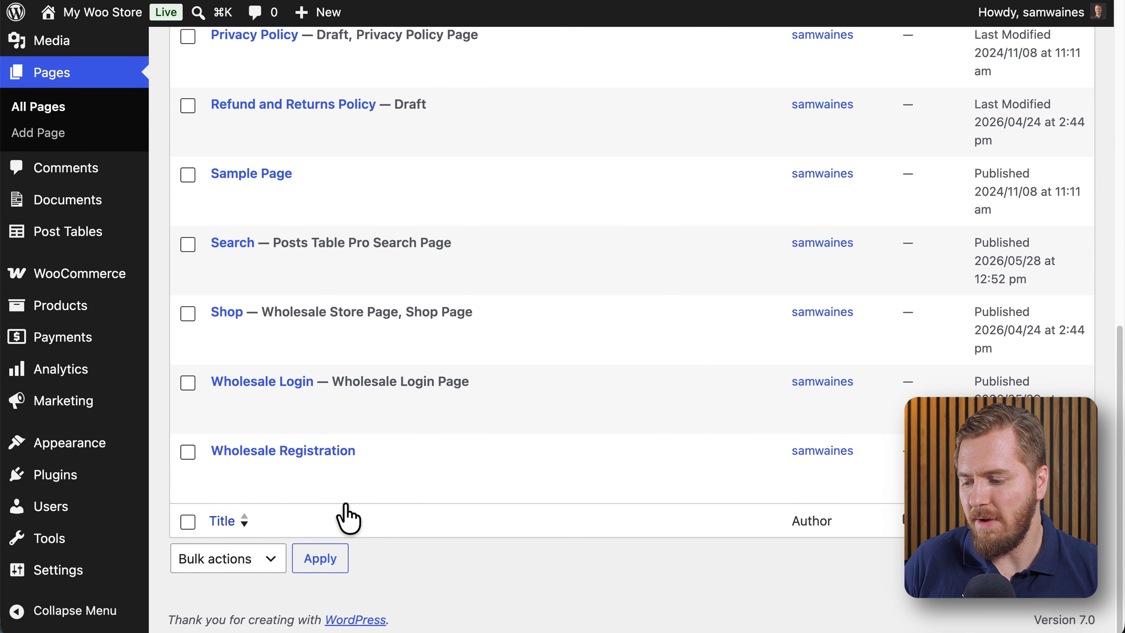
click(222, 473)
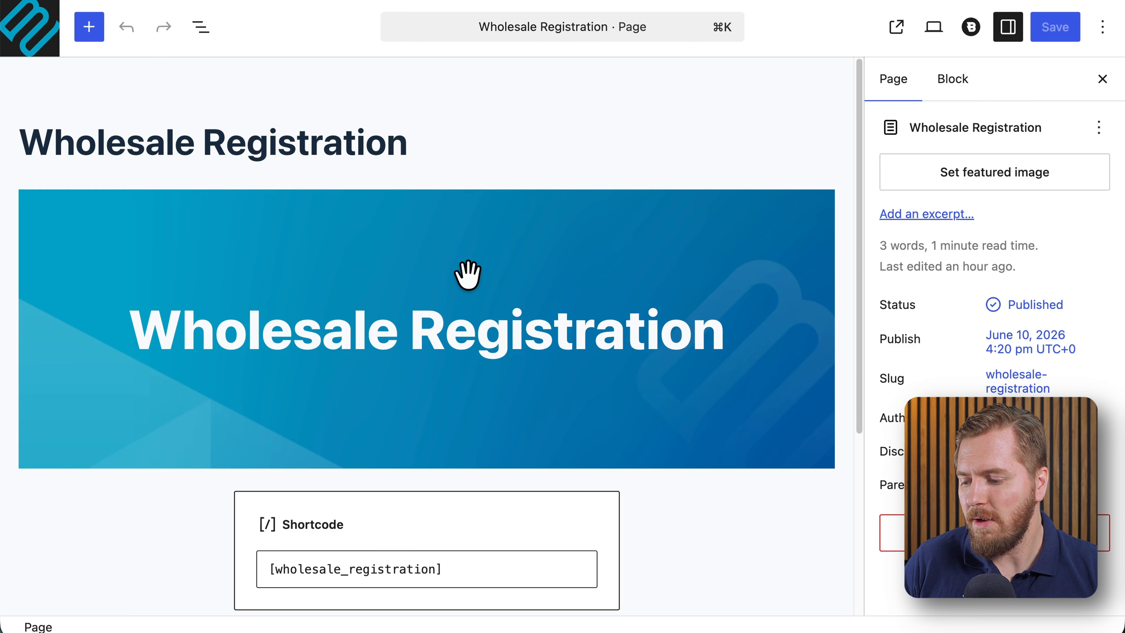
scroll(467, 275, down, 6)
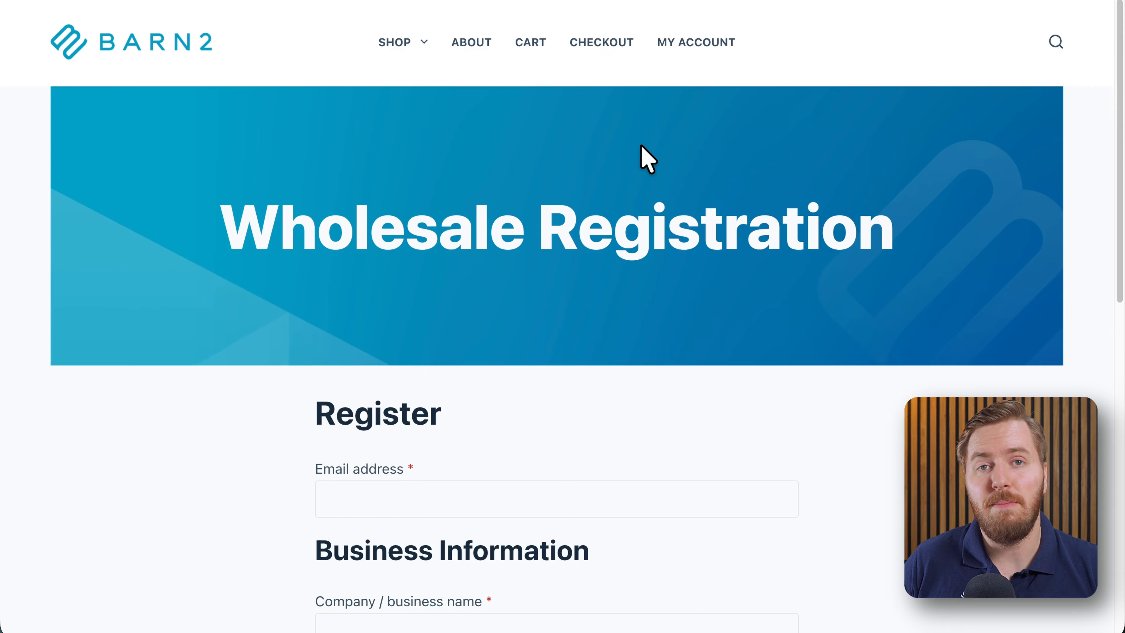
Review the published Wholesale Registration form and choose Europe as its Region to test the conditional VAT field
scroll(645, 284, down, 5)
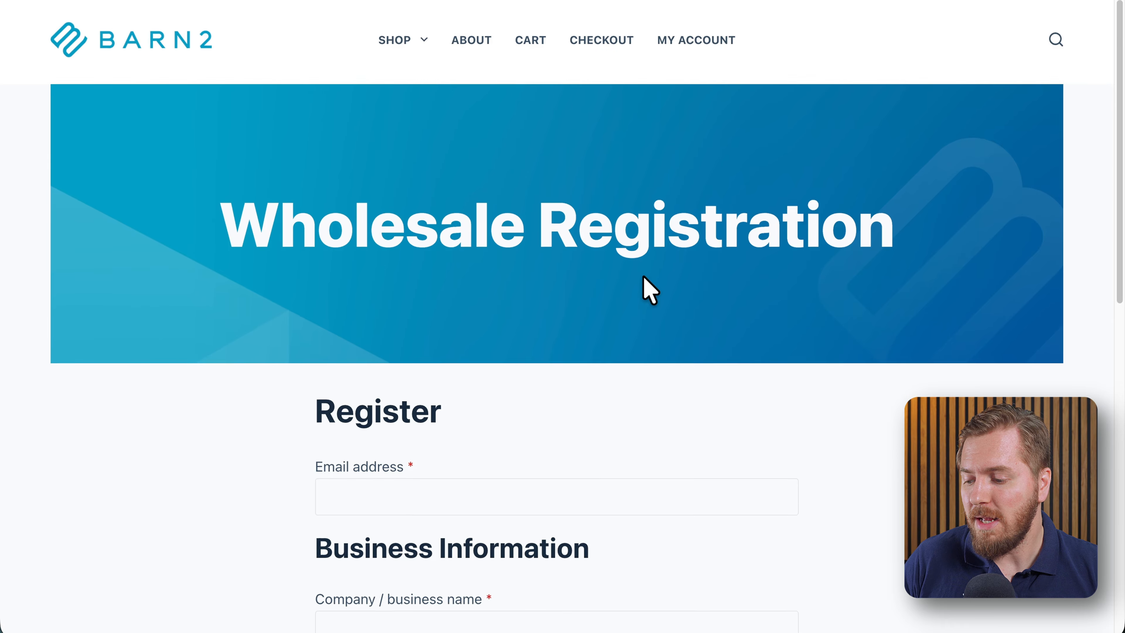
scroll(645, 284, down, 2)
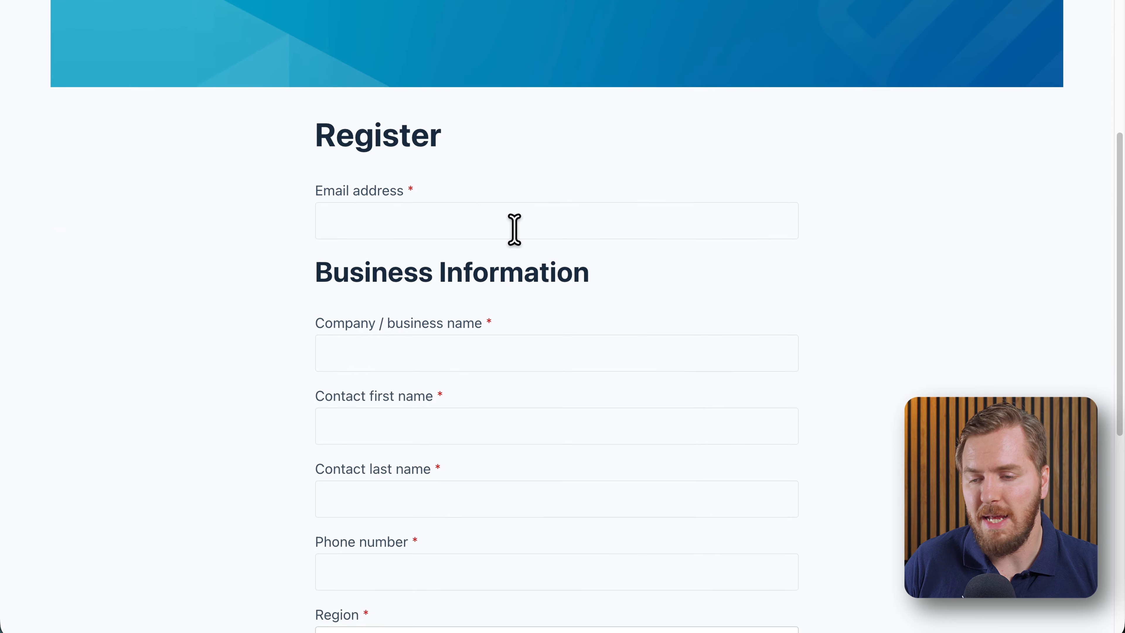
scroll(514, 229, down, 1)
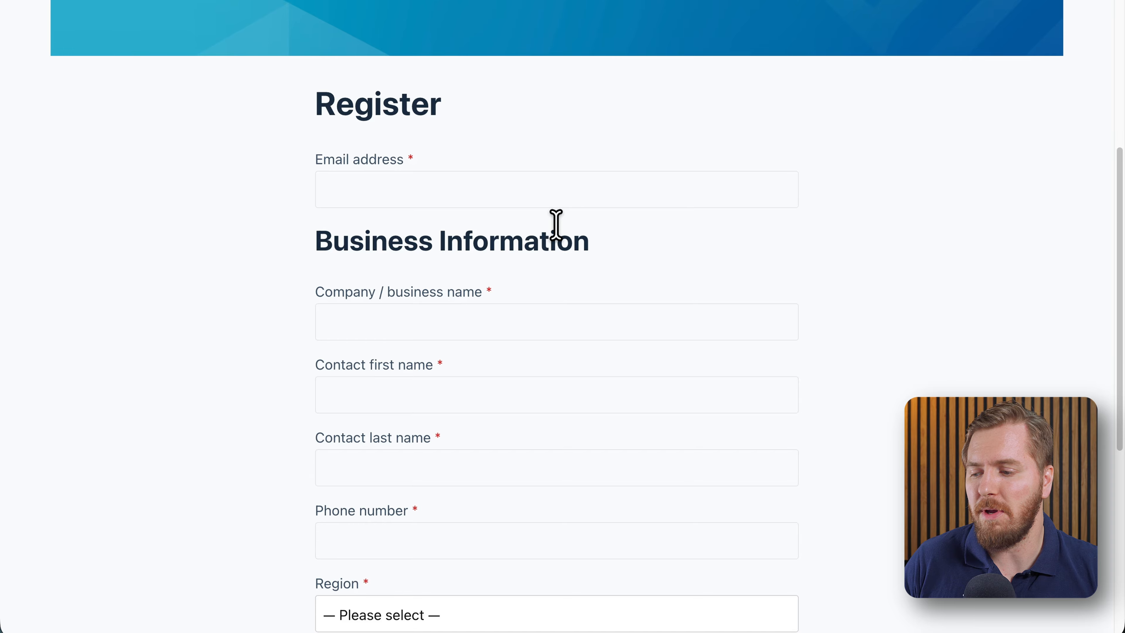
scroll(434, 191, down, 1)
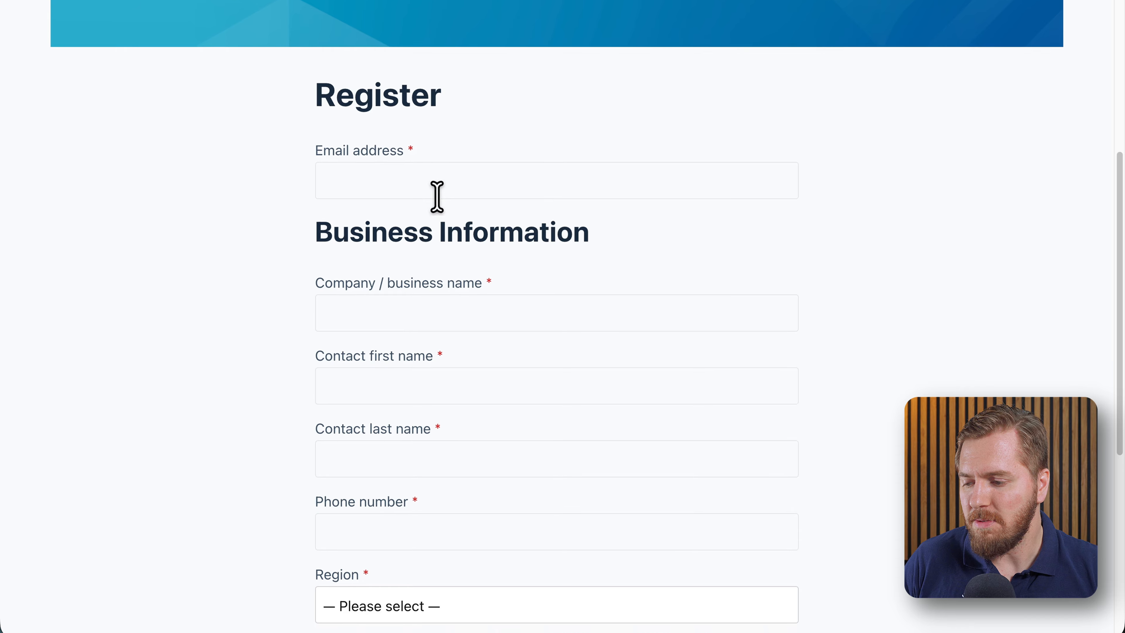
scroll(434, 175, down, 6)
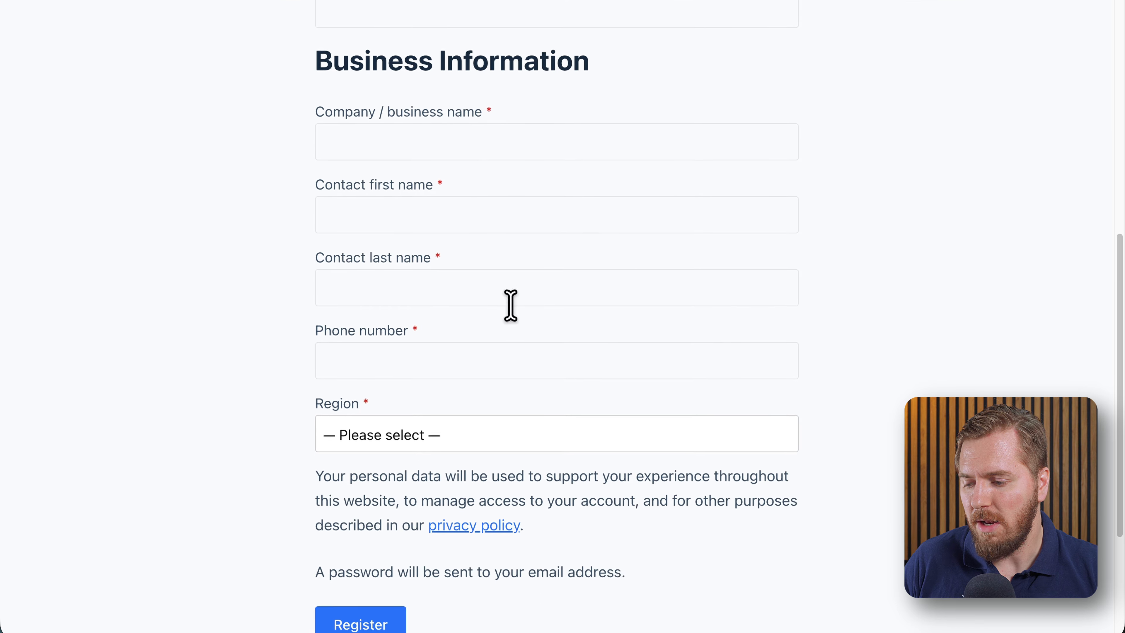
scroll(510, 310, down, 1)
click(469, 296)
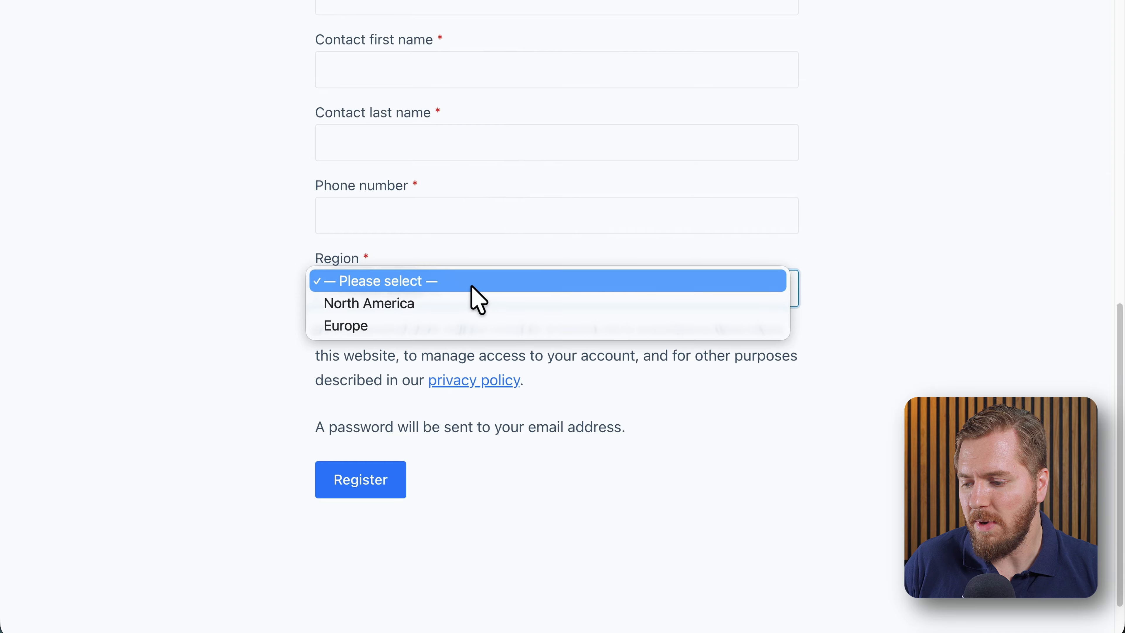
click(396, 327)
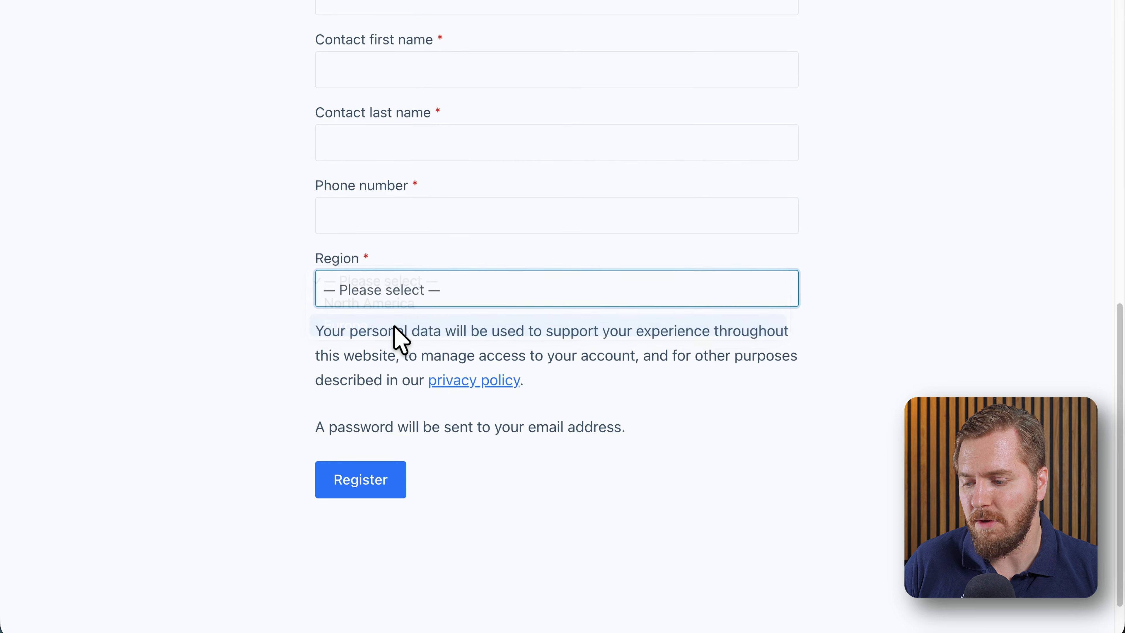
click(402, 366)
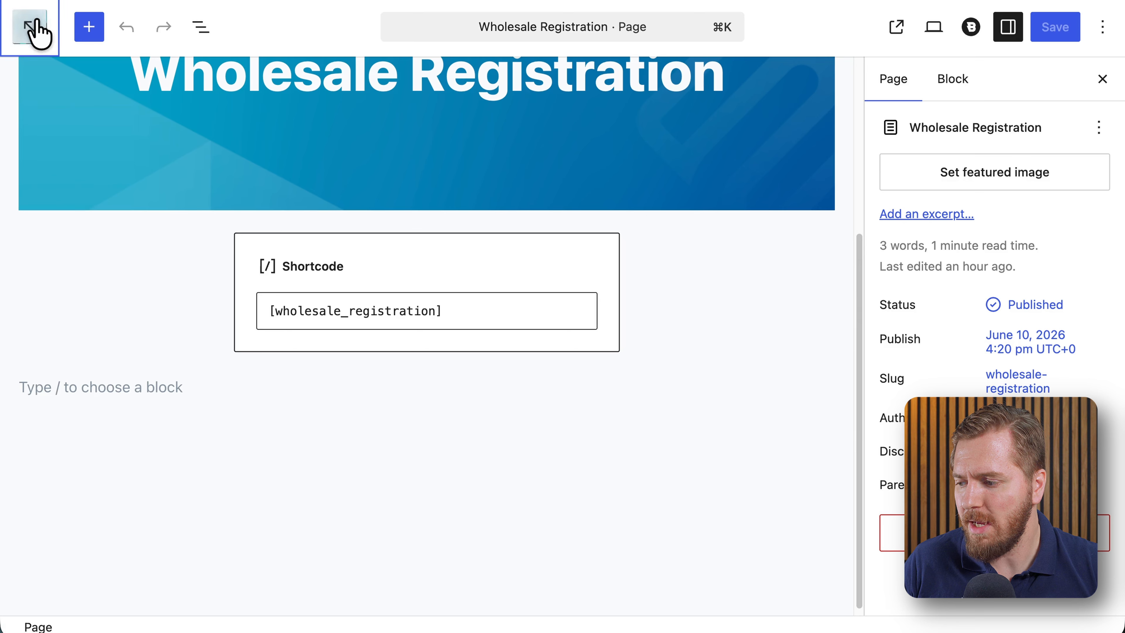
Leave the page editor and review the roles assigned to the site's users
click(43, 44)
scroll(63, 477, down, 5)
click(57, 516)
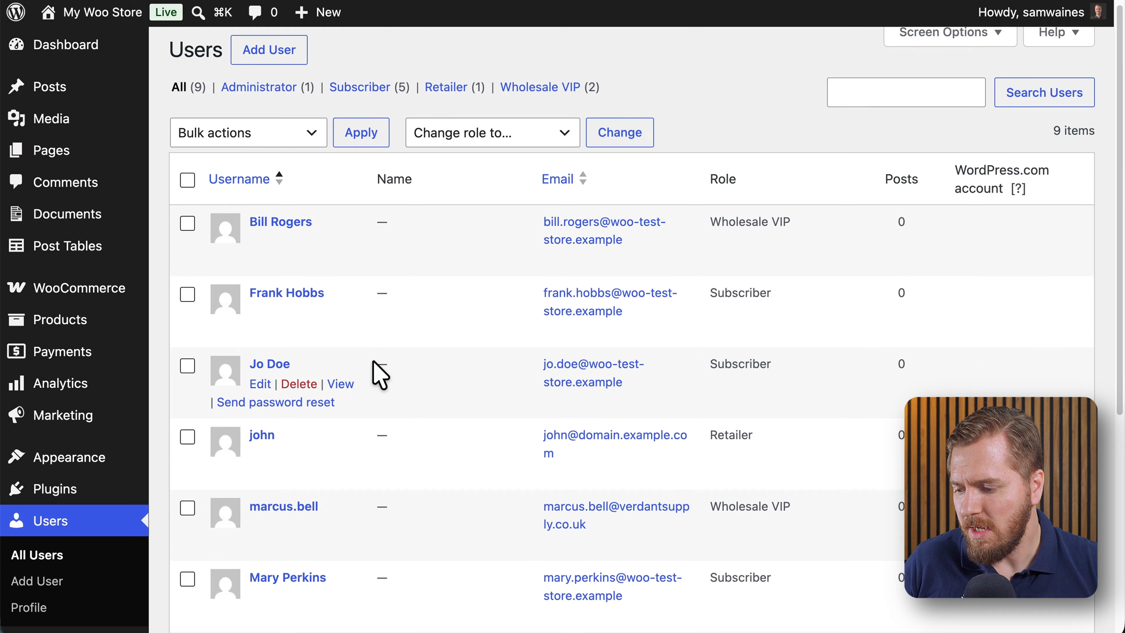
scroll(372, 372, down, 3)
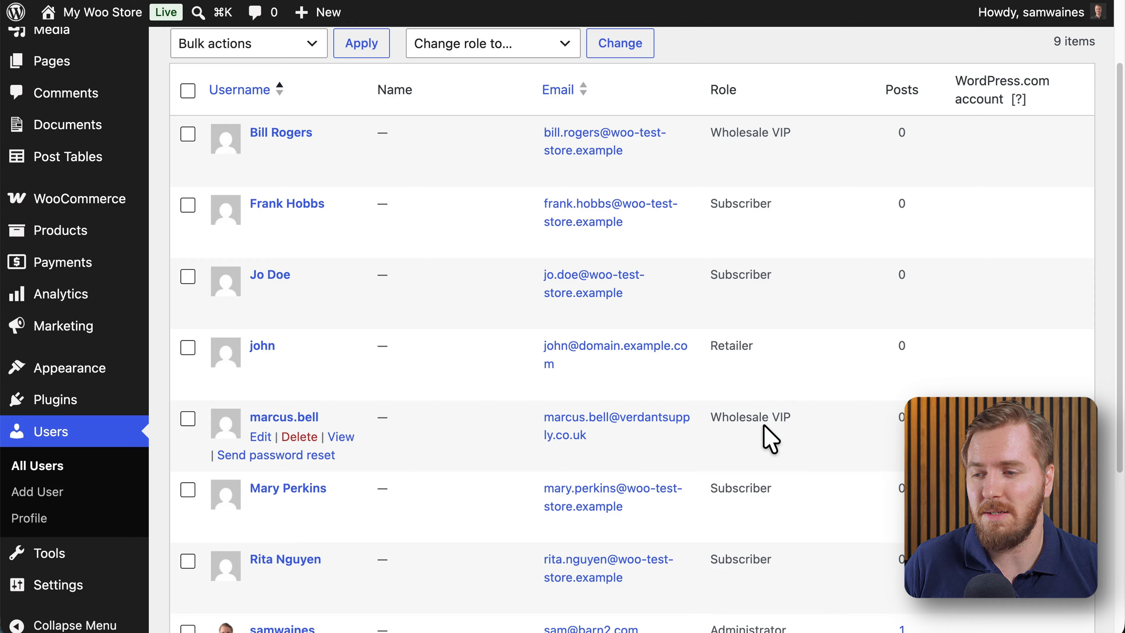
Open the second Wholesale VIP user's profile, review its role and Business Information data, and update the user
click(262, 437)
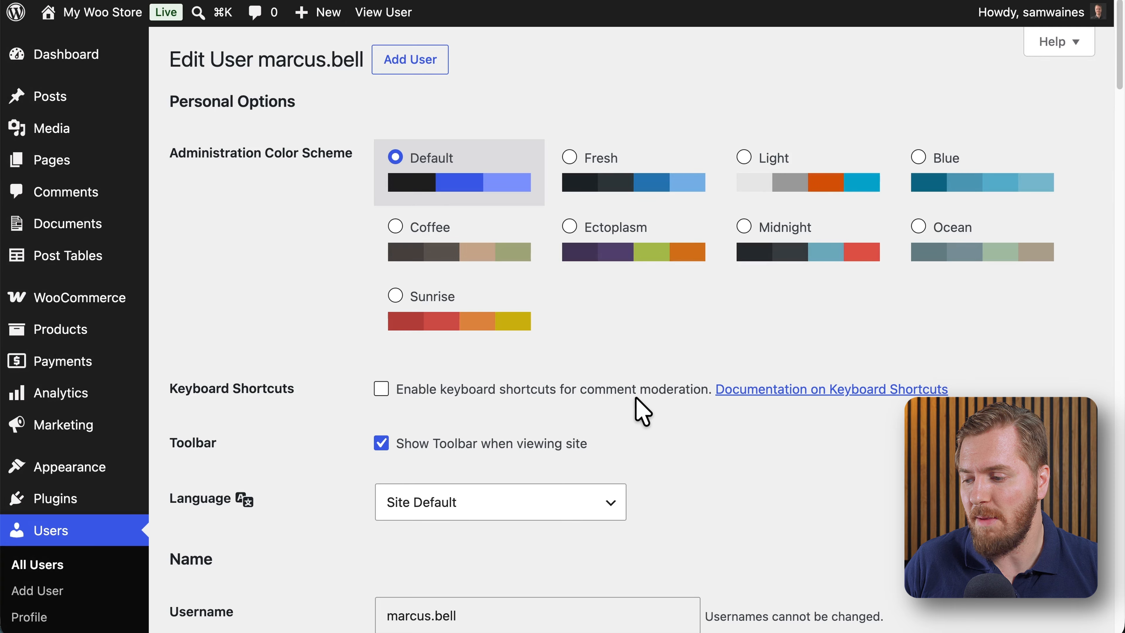
scroll(643, 410, down, 10)
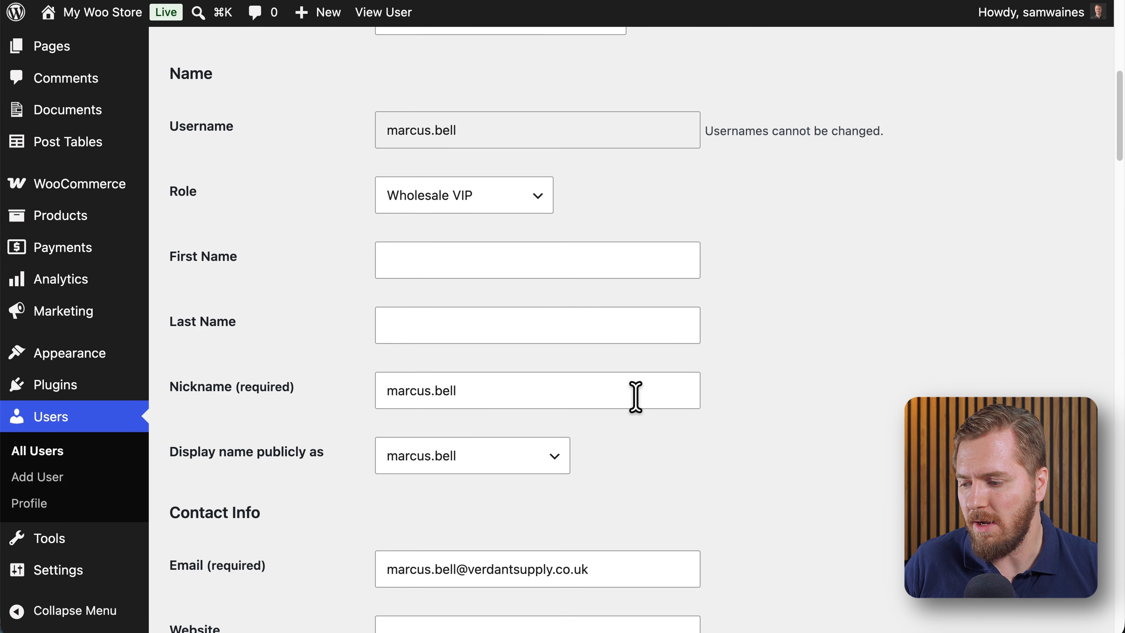
scroll(636, 397, down, 20)
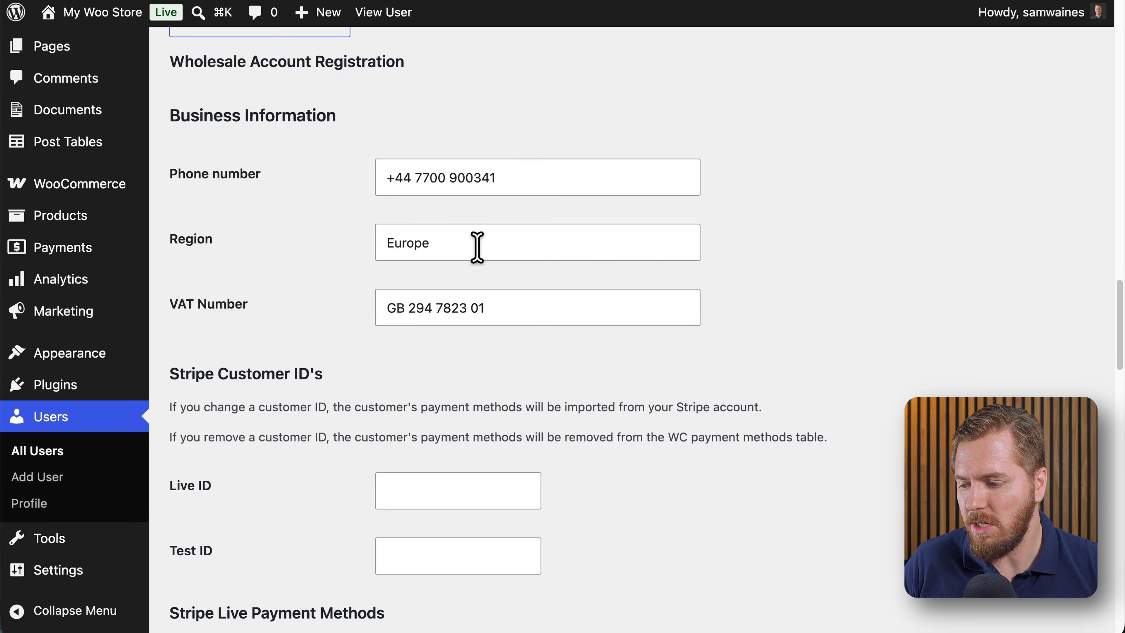
scroll(544, 350, down, 7)
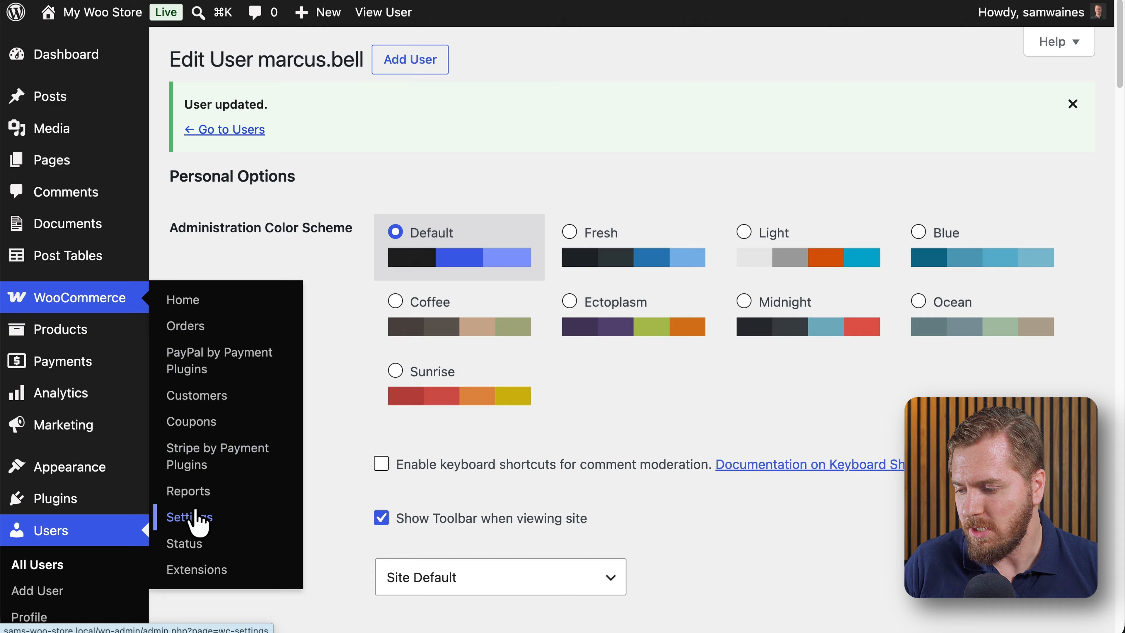
Return to the registration fields in WooCommerce's Wholesale settings and go to the form for adding a new field
click(195, 521)
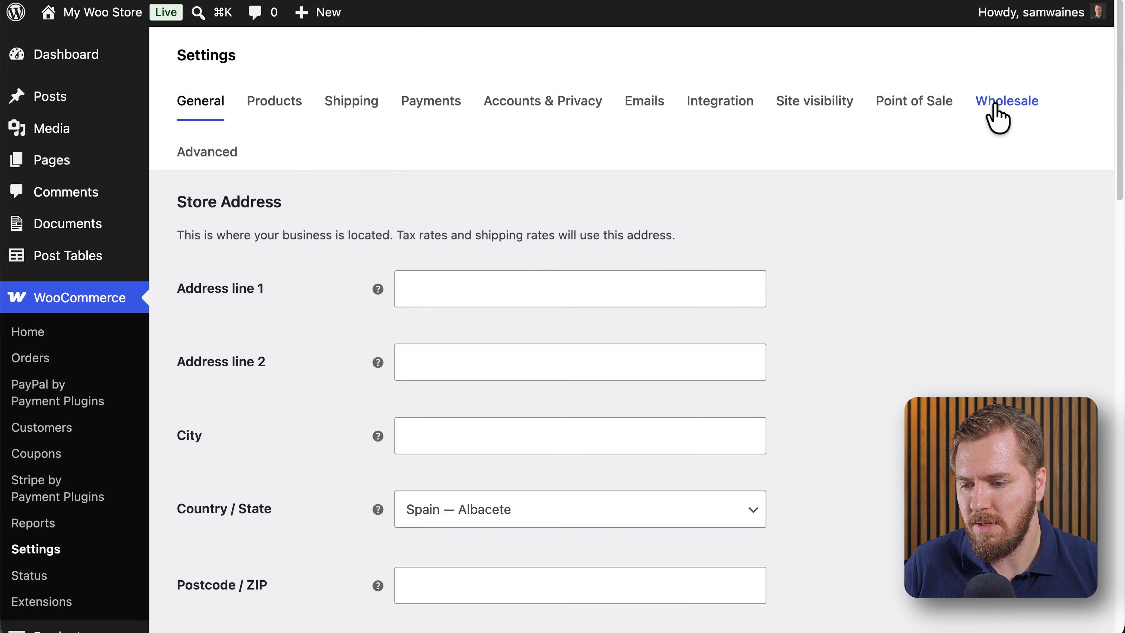
click(996, 106)
click(459, 206)
scroll(607, 266, down, 5)
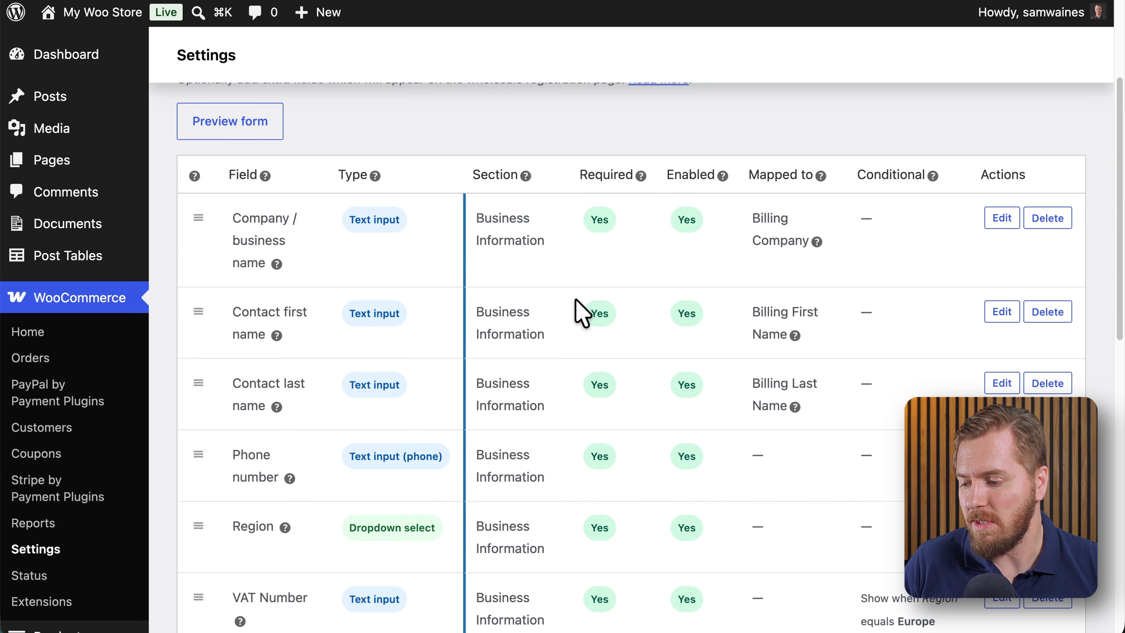
scroll(576, 303, down, 10)
scroll(581, 313, down, 1)
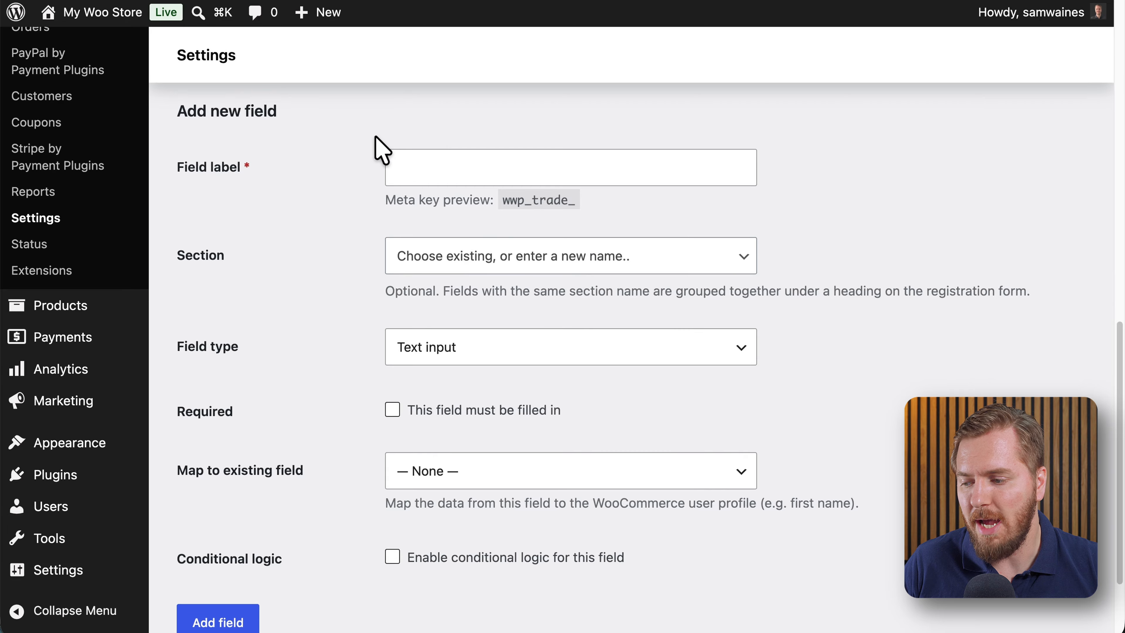
Label the new registration field File Upload and assign it to the Business Information section
click(390, 165)
text(File Upload)
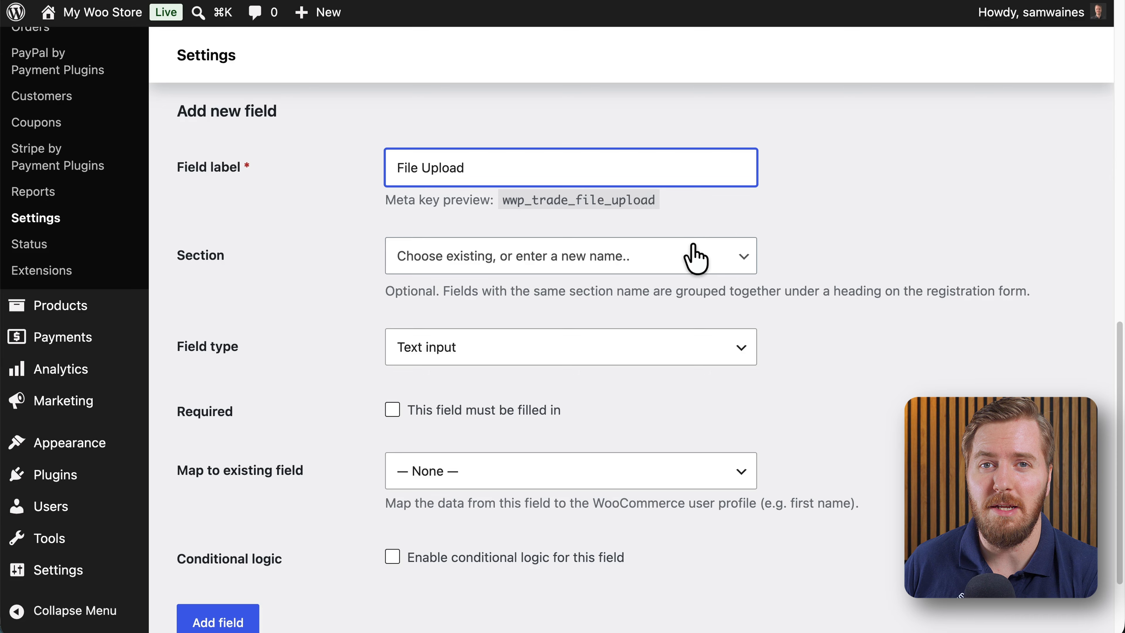
click(644, 260)
click(511, 345)
Set the new field's type to File upload and allow uploading multiple files for it
click(498, 357)
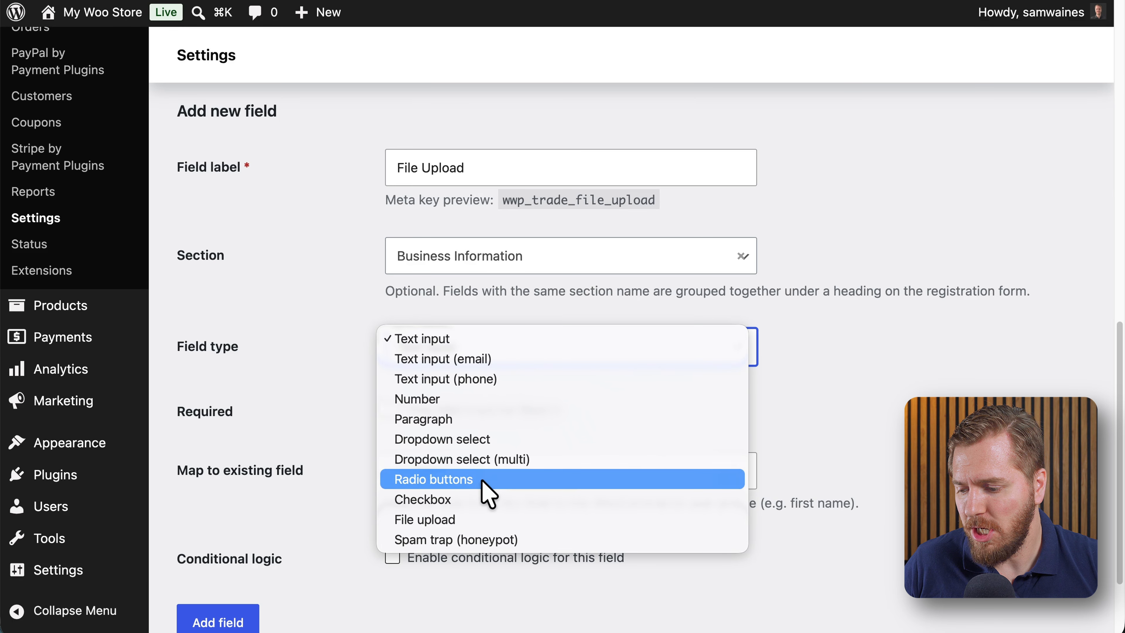
click(470, 520)
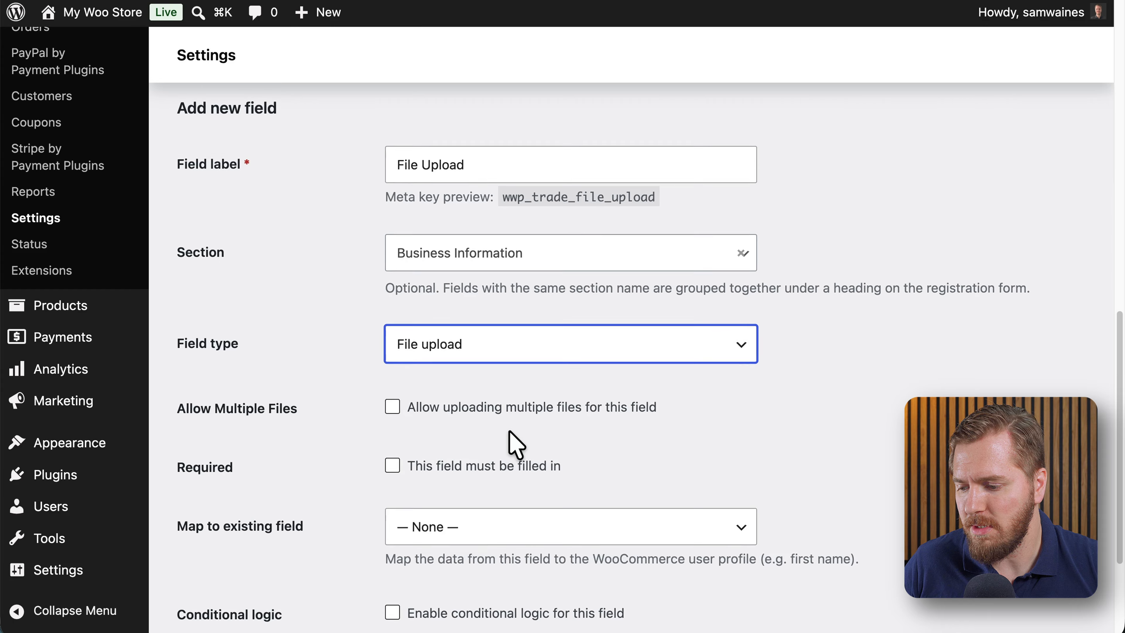
scroll(515, 444, down, 4)
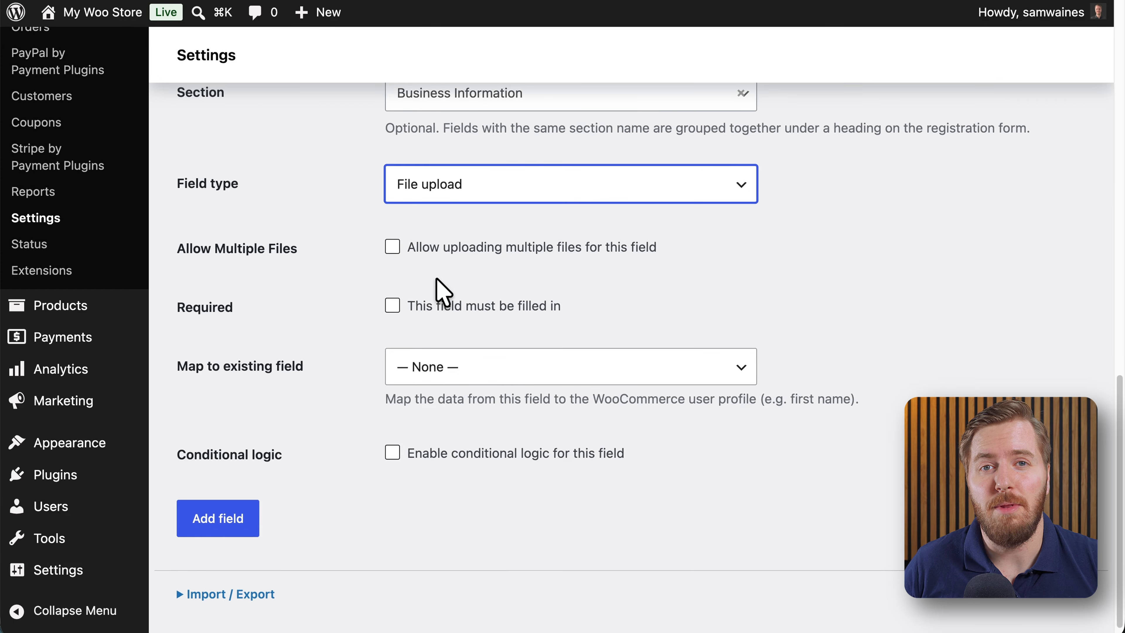
click(394, 266)
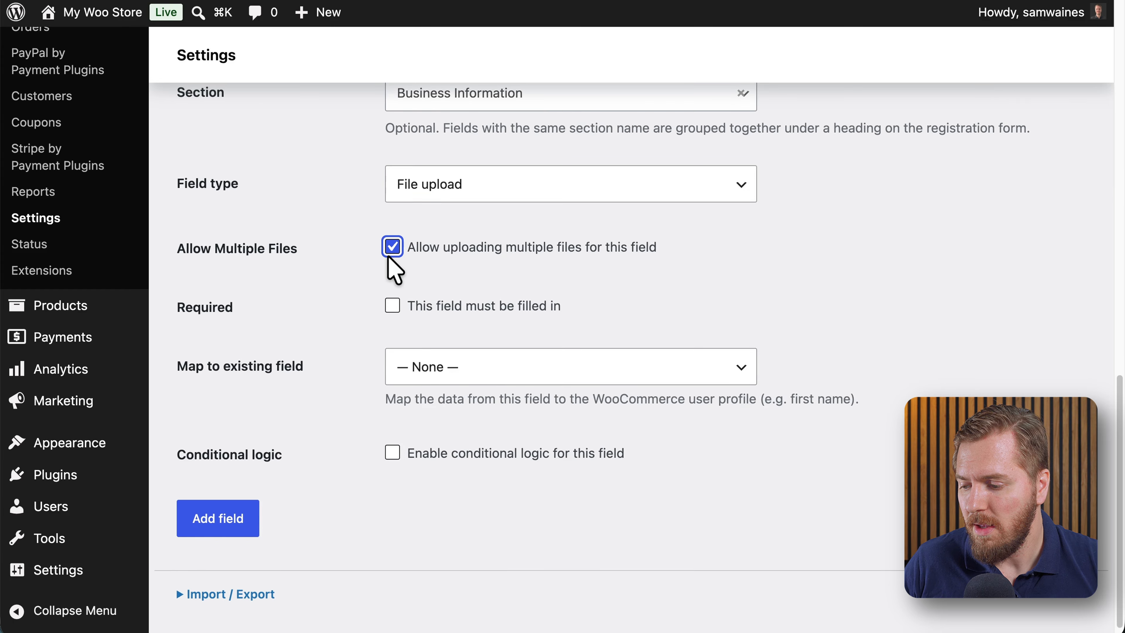
Make the File Upload field required and review the existing billing and shipping fields it can be mapped to
click(396, 312)
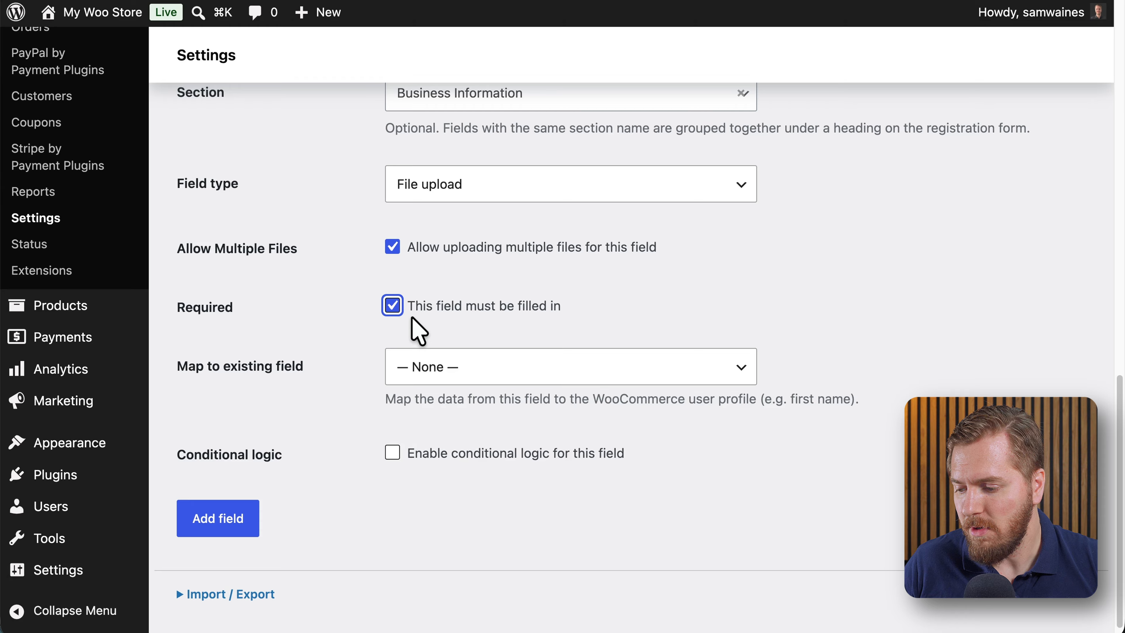
click(518, 374)
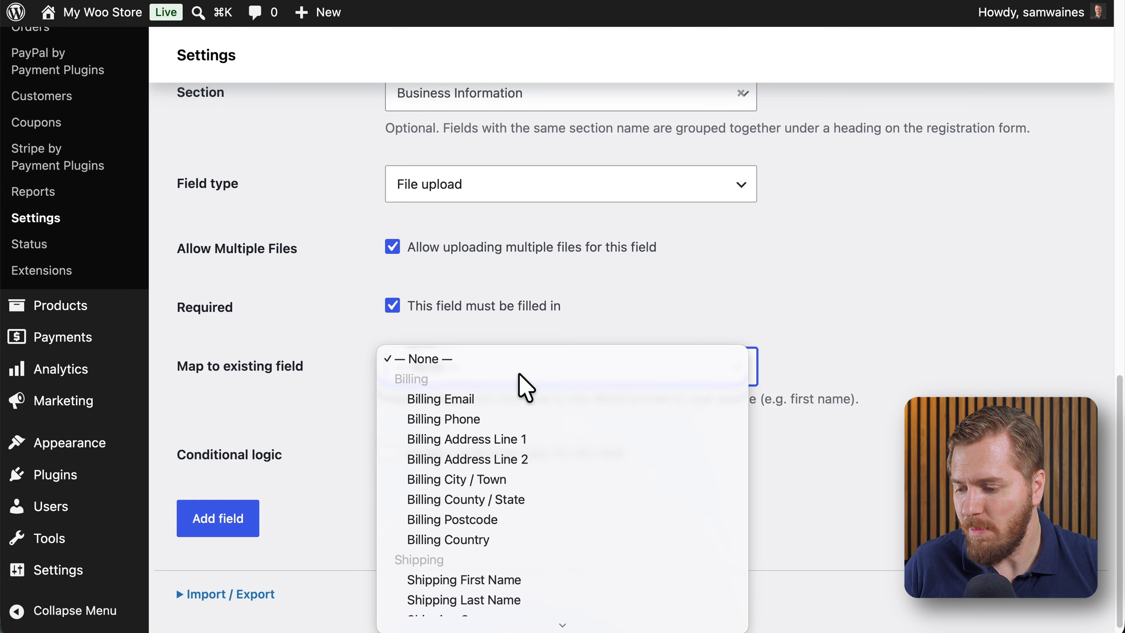
scroll(527, 390, down, 5)
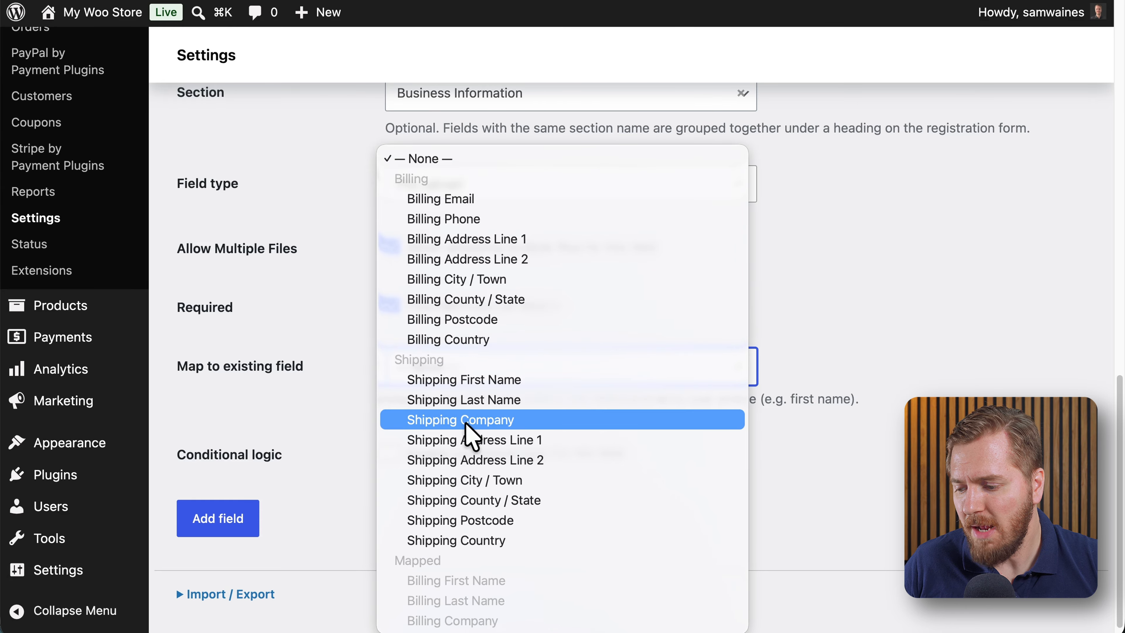
click(354, 342)
Enable conditional logic for the File Upload field, review the available condition fields, and add the field to the form
click(392, 453)
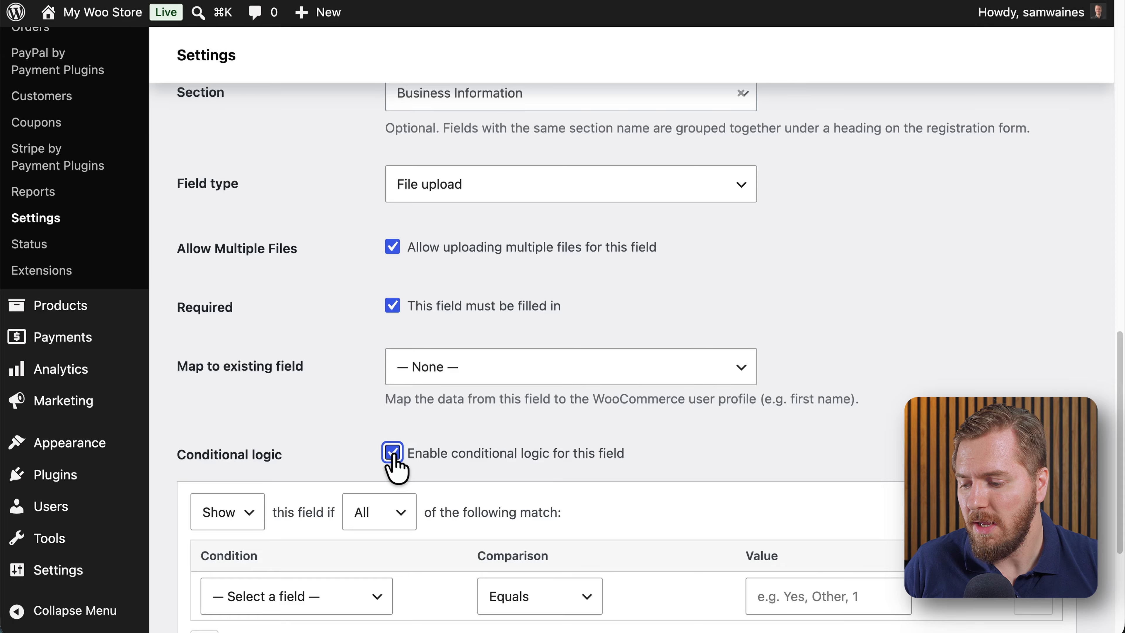
scroll(485, 465, down, 5)
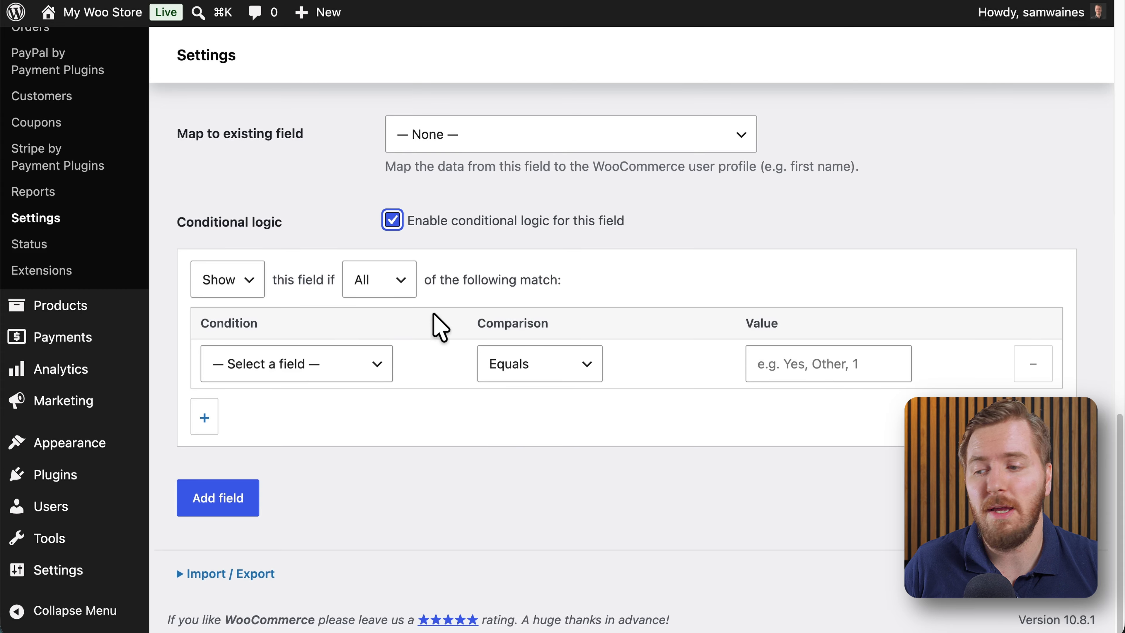
click(378, 365)
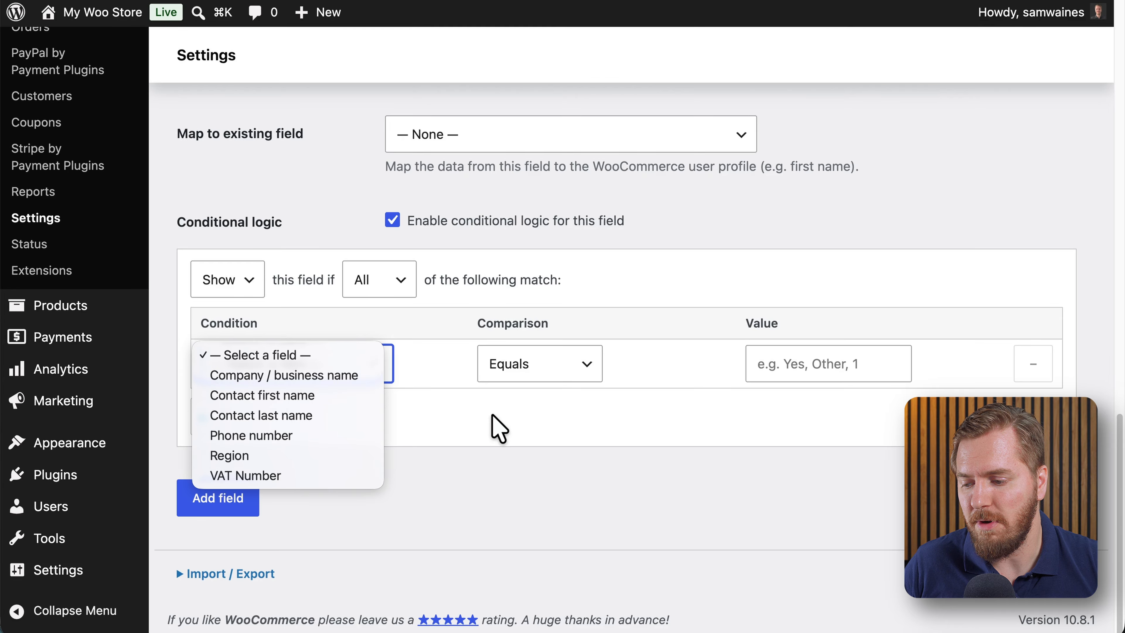
click(500, 428)
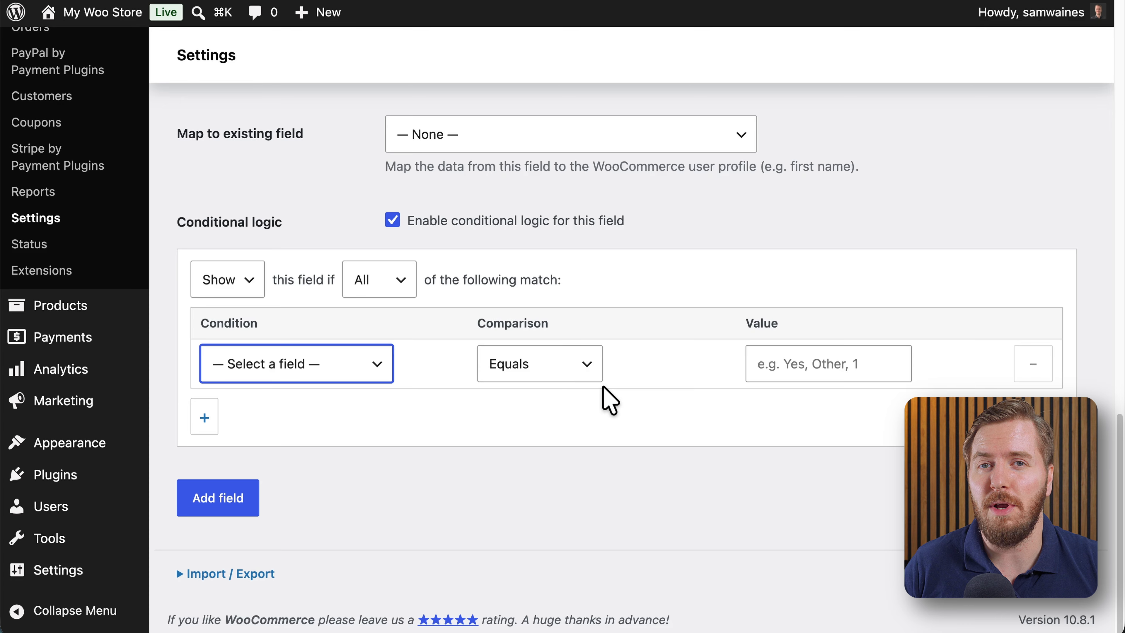
click(248, 506)
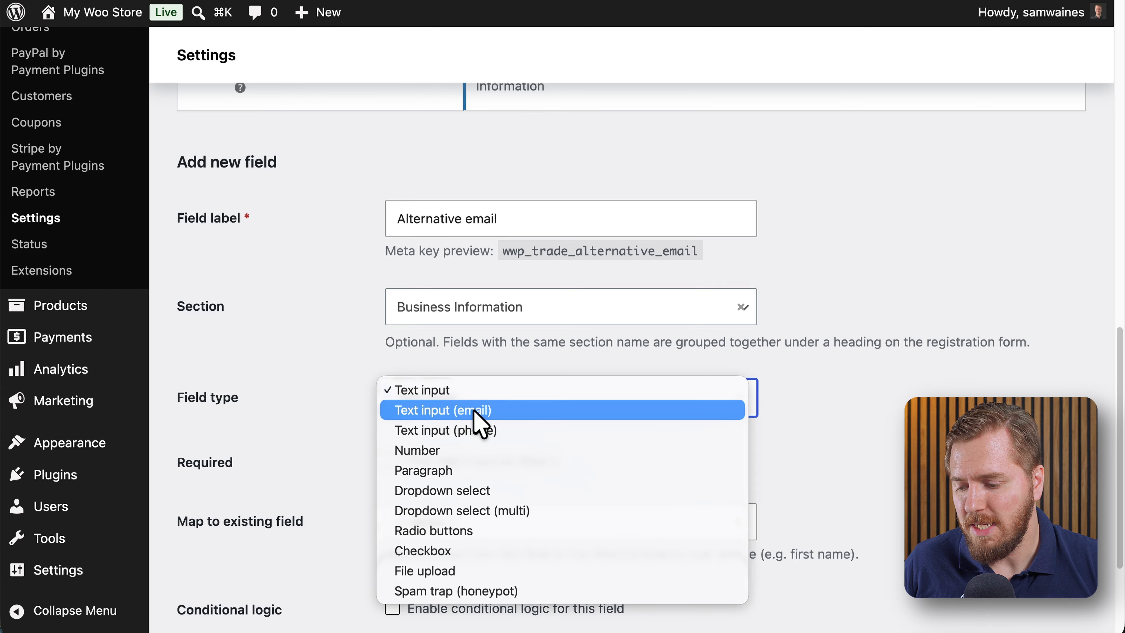
Set the Alternative email field's type to Text input (email)
click(488, 412)
scroll(620, 437, down, 4)
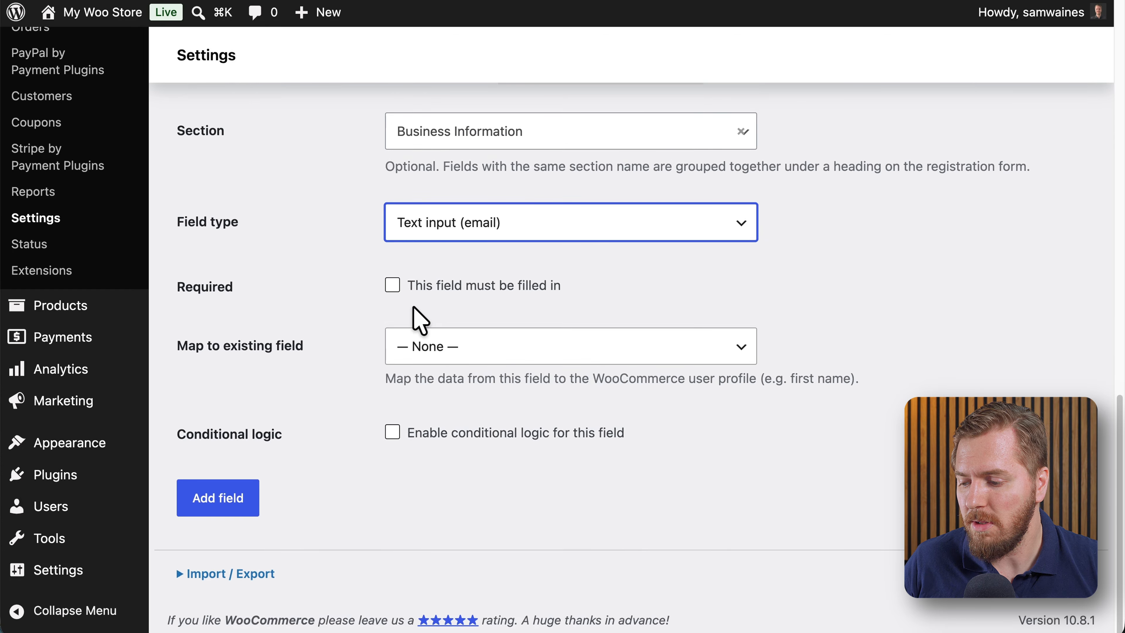
click(426, 339)
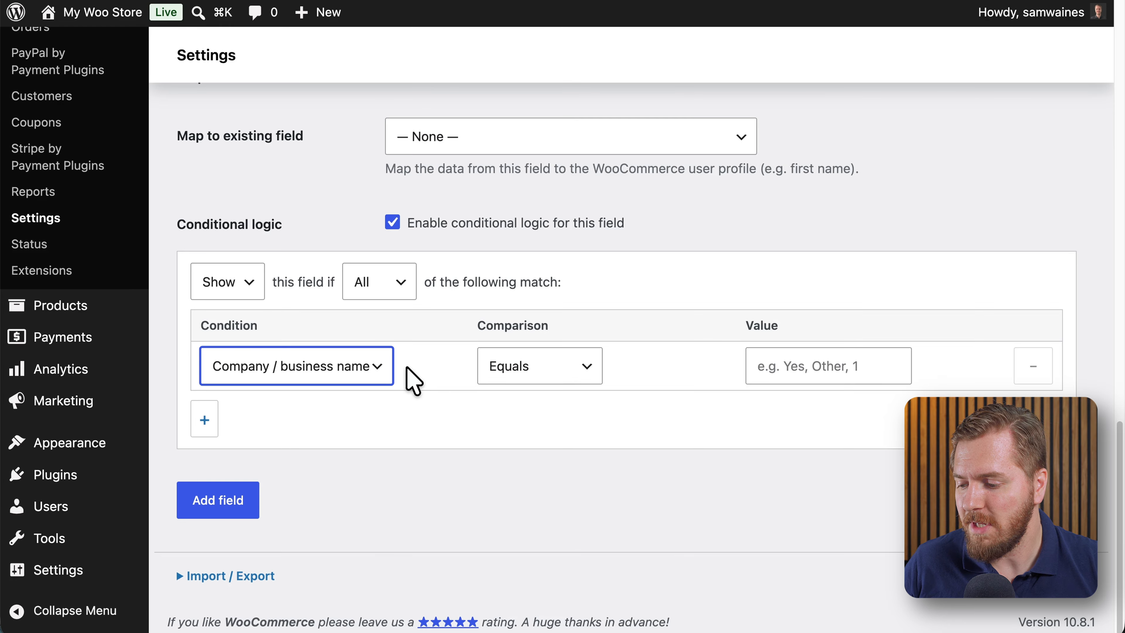
Show the Alternative email field only if Company / business name is not empty, and add it to the form
click(381, 363)
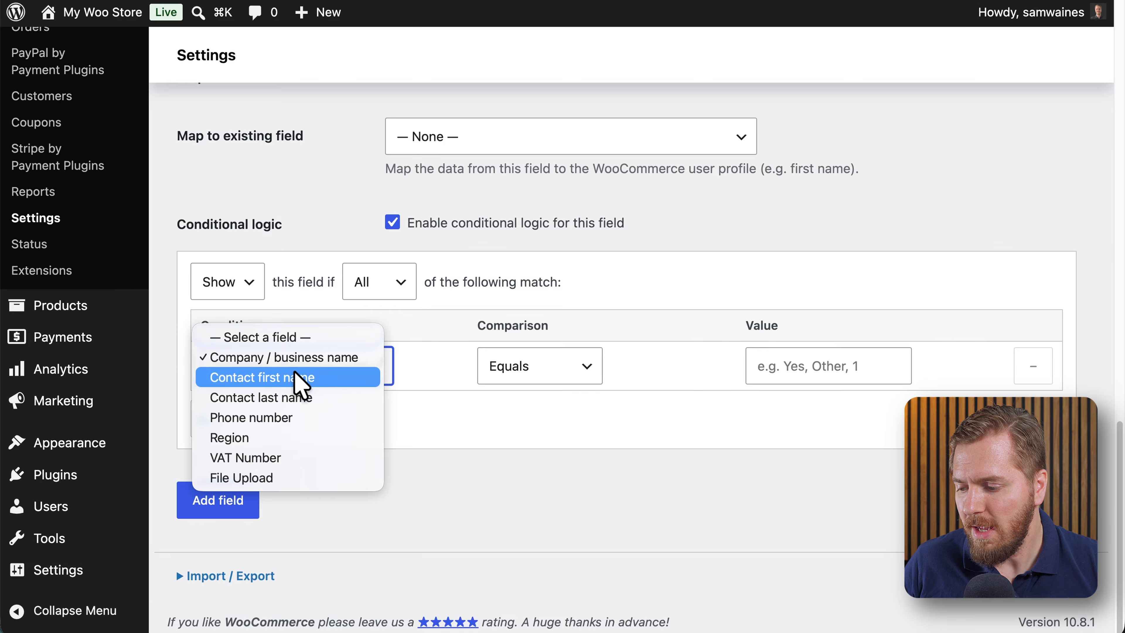
click(308, 359)
click(549, 374)
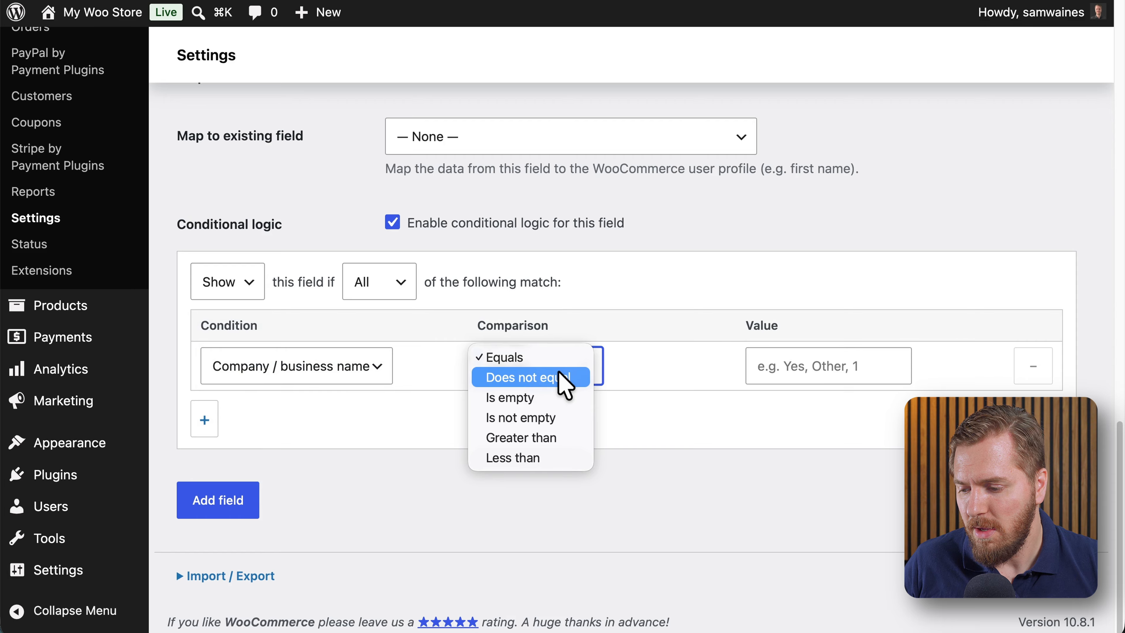
click(551, 418)
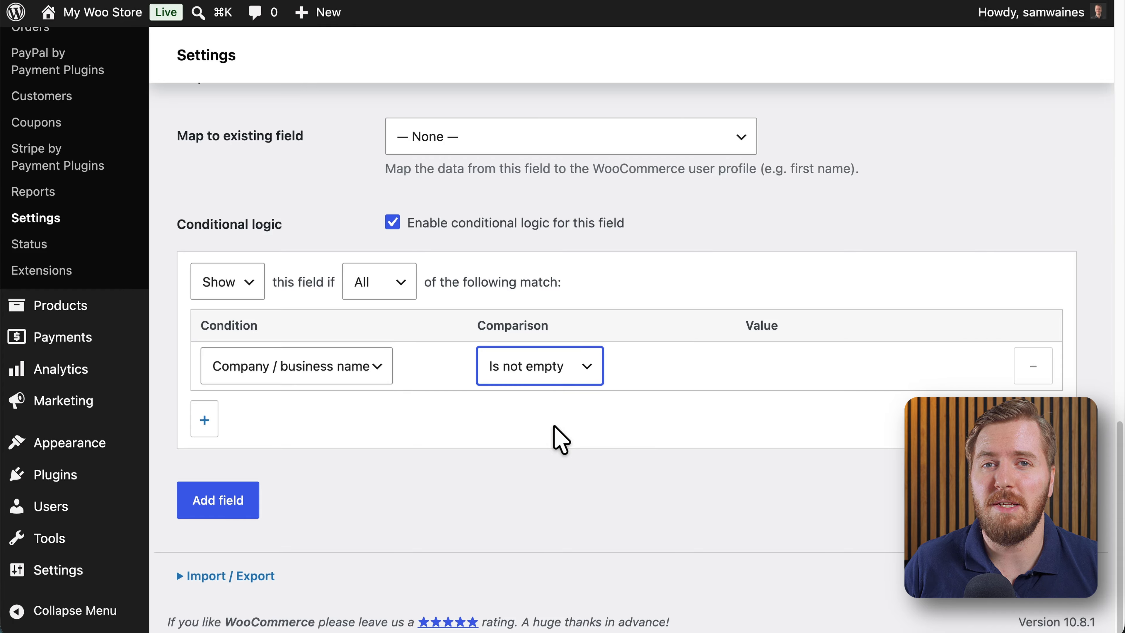
click(224, 504)
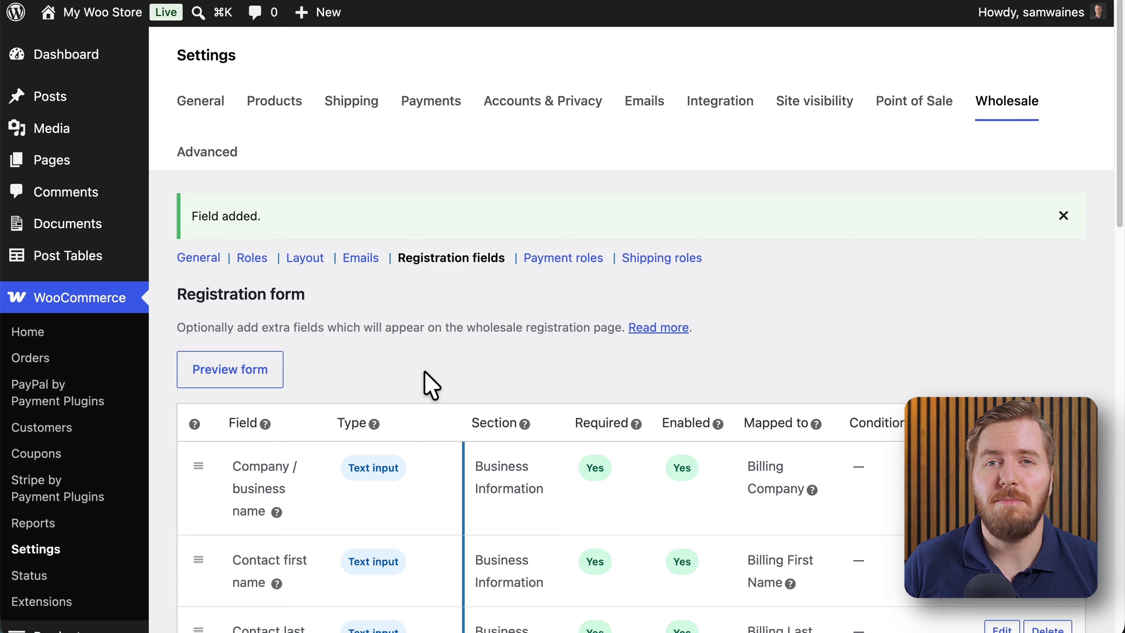
Preview the wholesale registration form and choose a file for its File Upload field
click(240, 377)
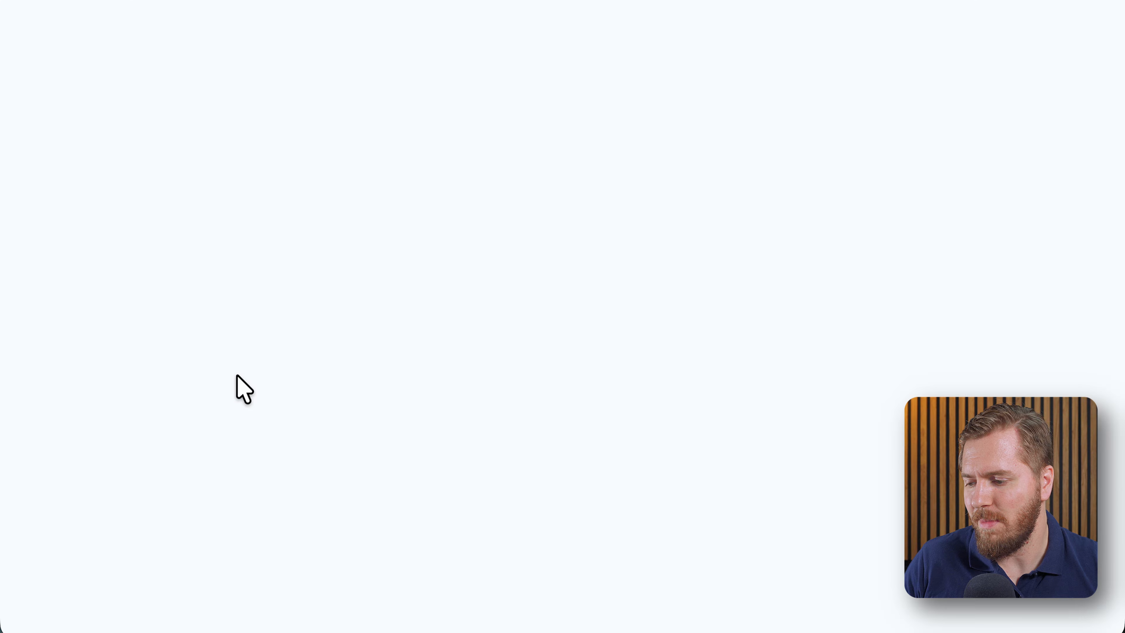
scroll(399, 255, down, 15)
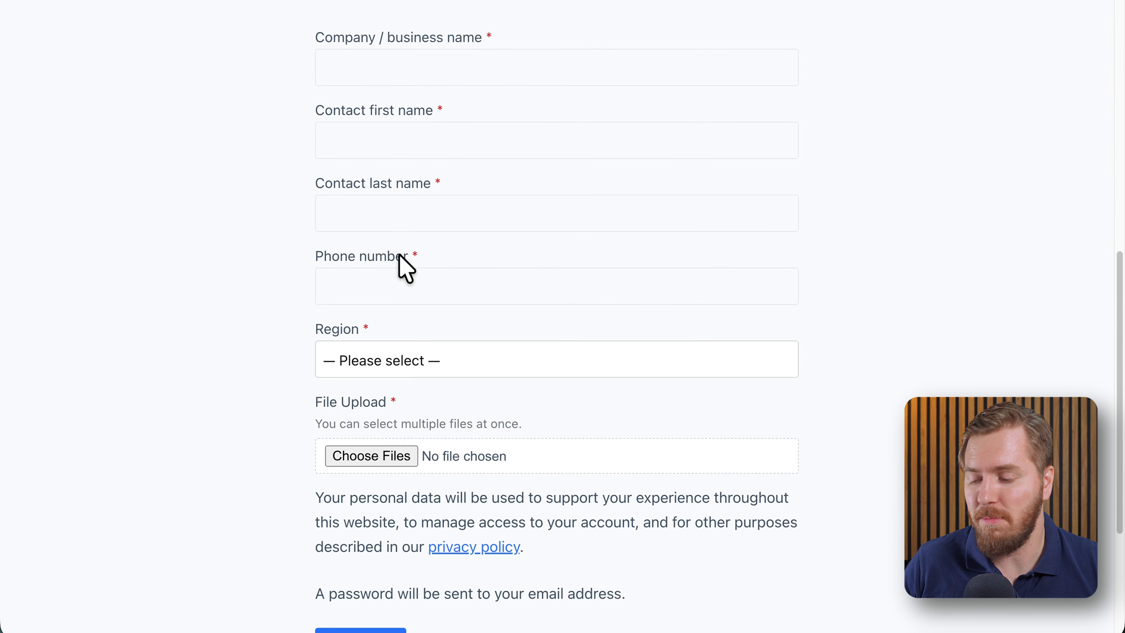
click(395, 390)
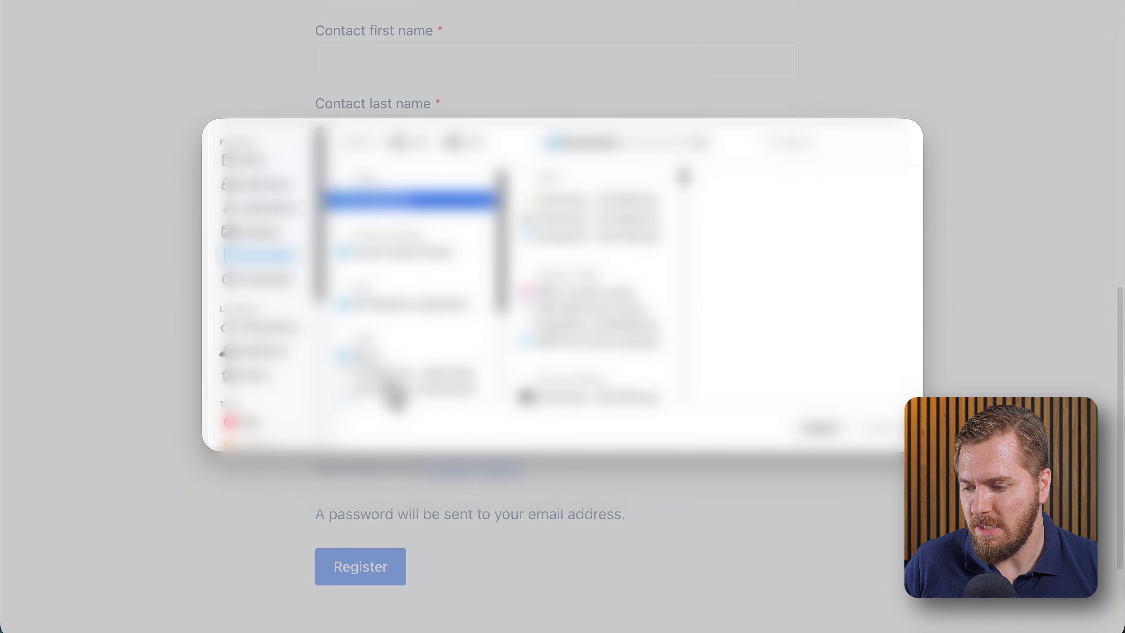
click(593, 203)
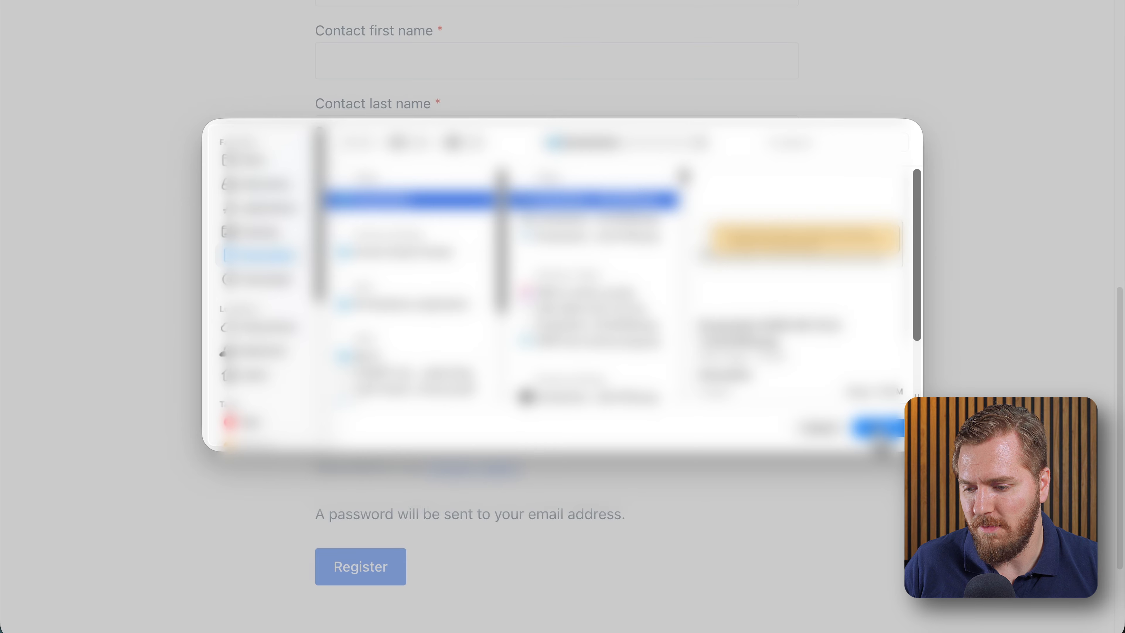
click(875, 428)
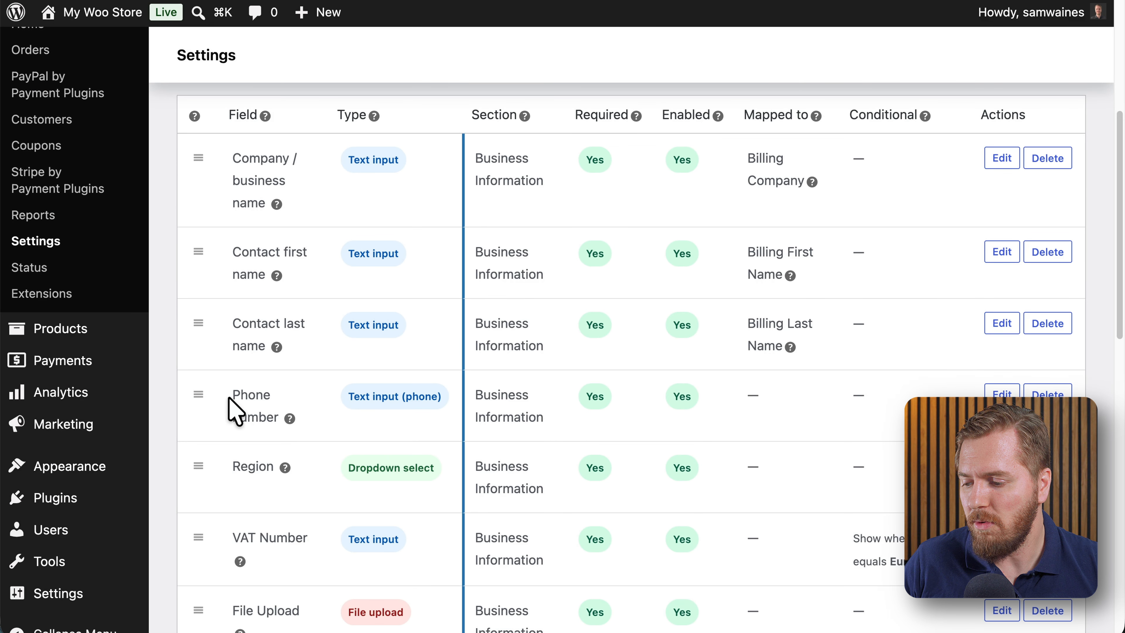
Reorder the registration fields so that Alternative email sits between Contact last name and Phone number
scroll(234, 410, down, 5)
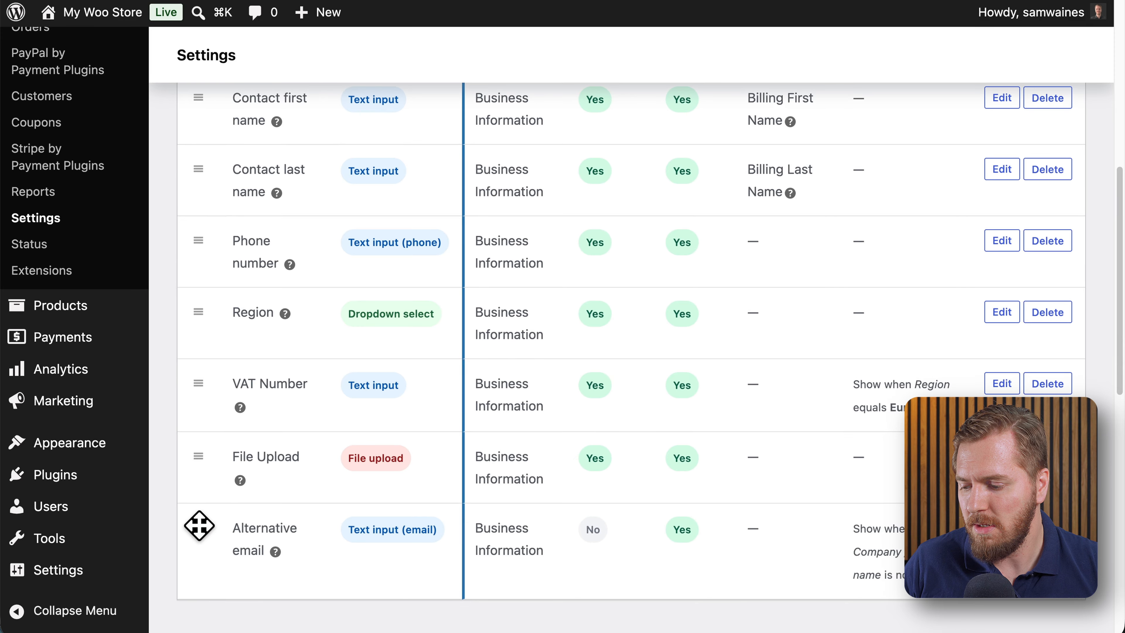
drag(199, 467, 215, 253)
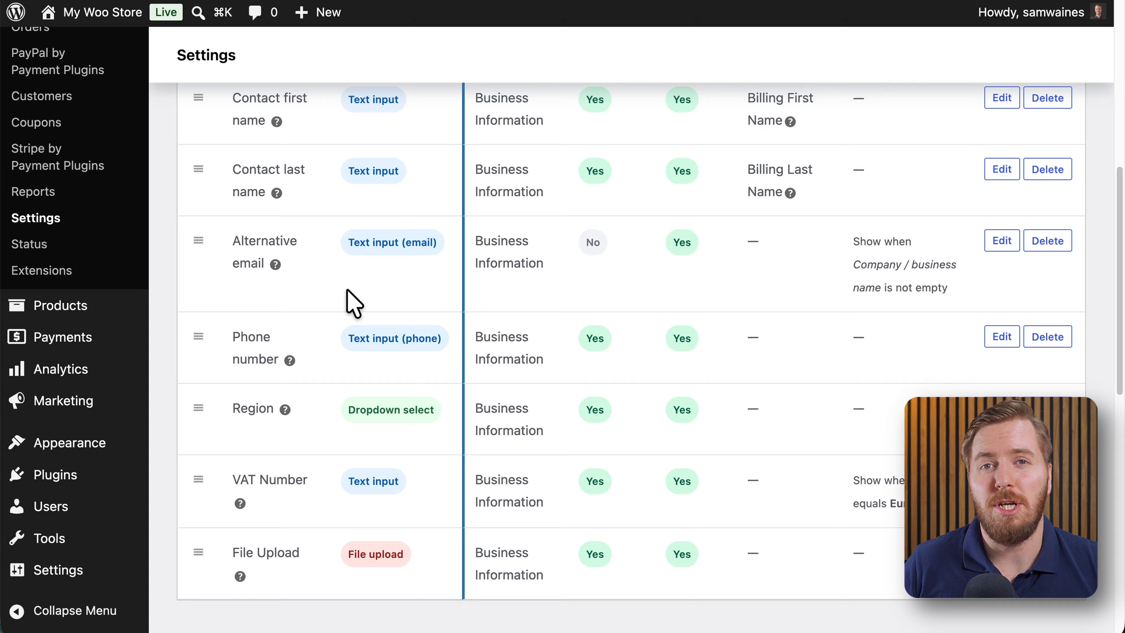